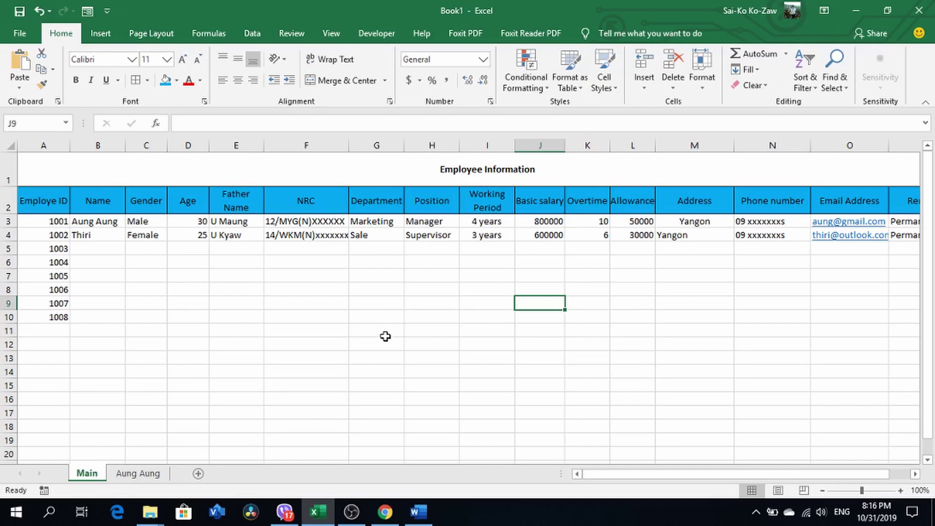
- Review the Main table's Basic salary and Employe ID headings and the Employee Information title
{"action": "left_click", "coordinate": [536, 200]}
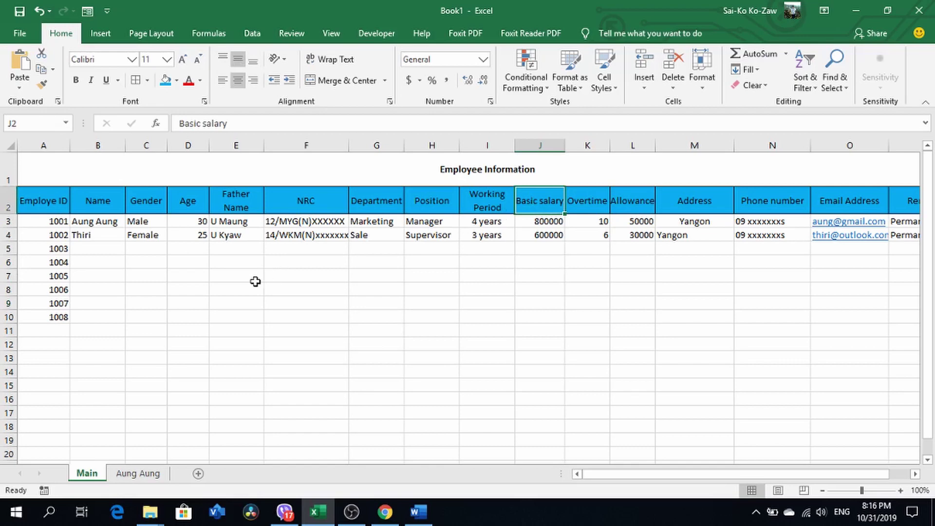
{"action": "left_click", "coordinate": [133, 474]}
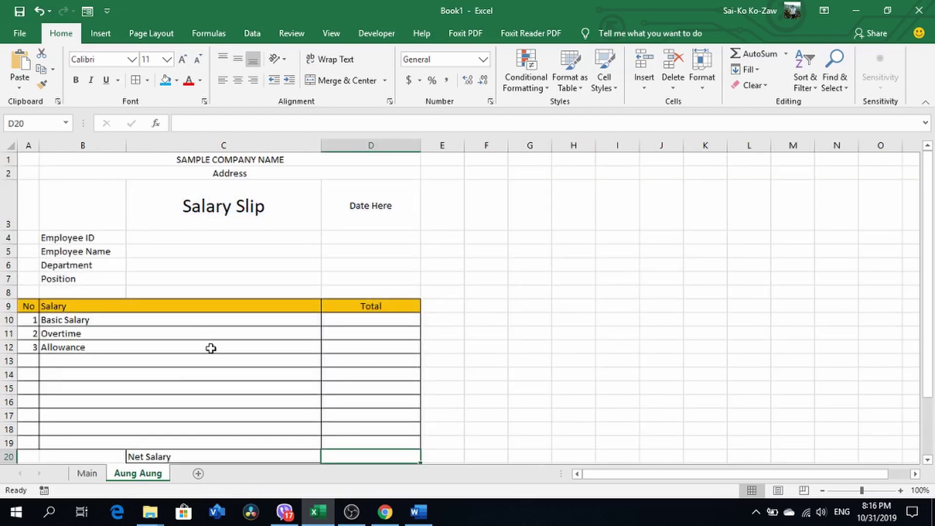
{"action": "left_click", "coordinate": [86, 473]}
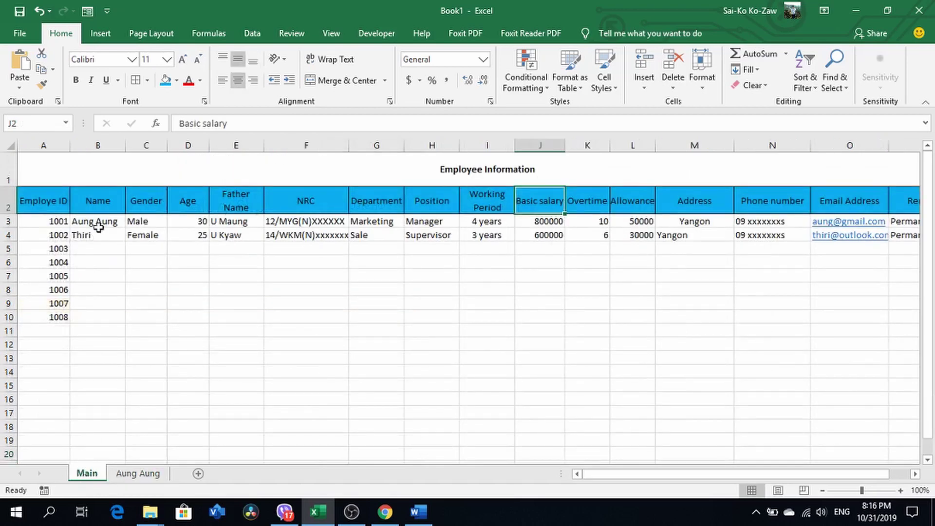
{"action": "left_click", "coordinate": [44, 197]}
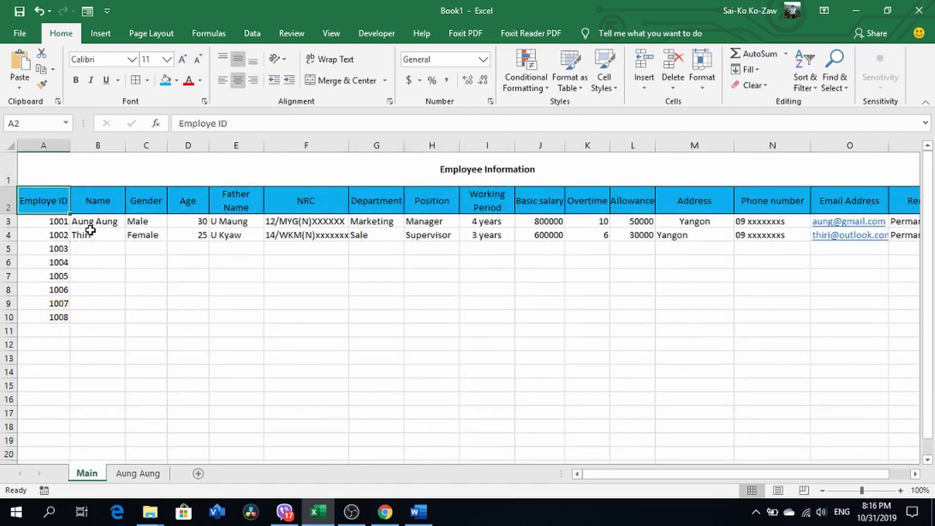
{"action": "left_click", "coordinate": [408, 170]}
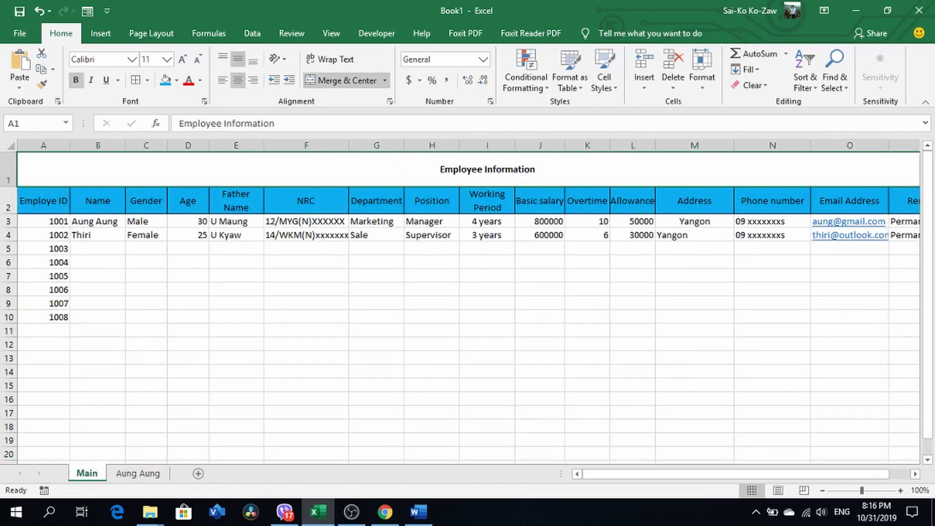
{"action": "left_click_drag", "start_coordinate": [649, 470], "coordinate": [646, 482]}
{"action": "left_click", "coordinate": [478, 220]}
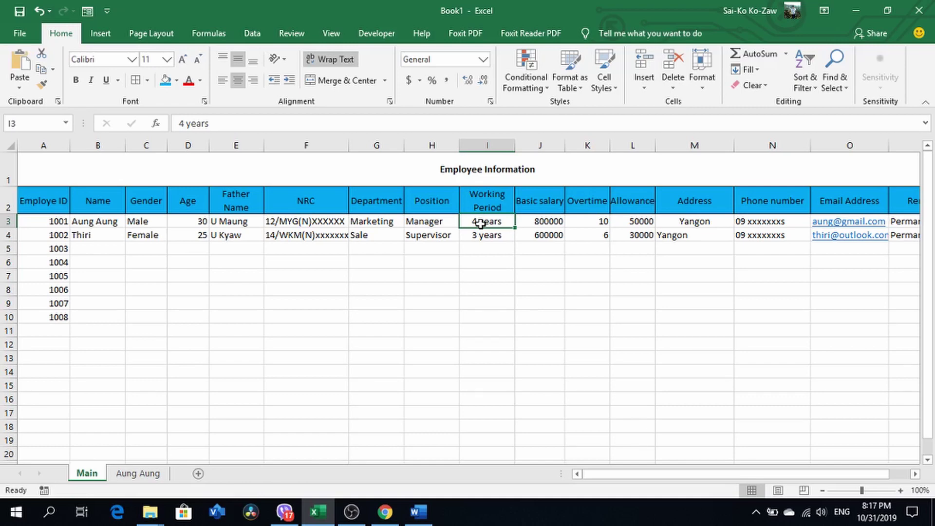
{"action": "left_click", "coordinate": [421, 220]}
{"action": "left_click", "coordinate": [391, 221]}
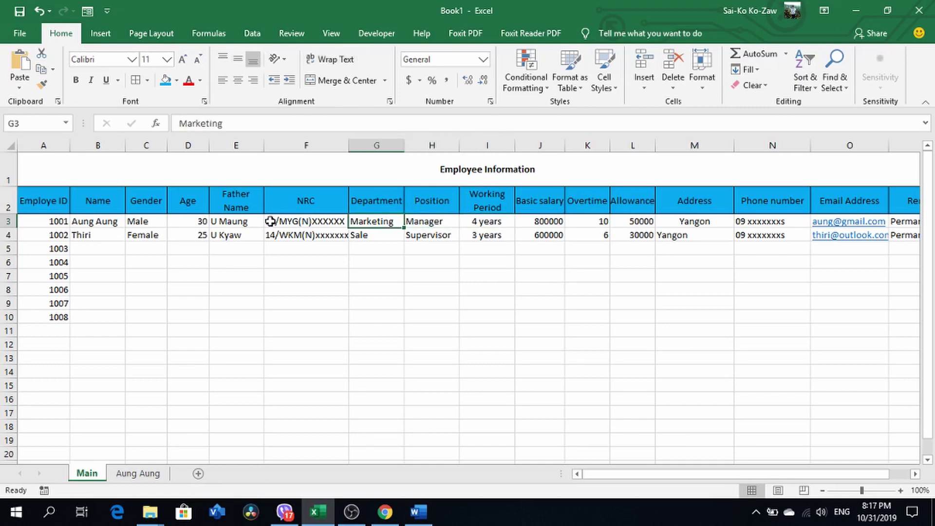
{"action": "left_click", "coordinate": [271, 220]}
{"action": "left_click", "coordinate": [158, 475]}
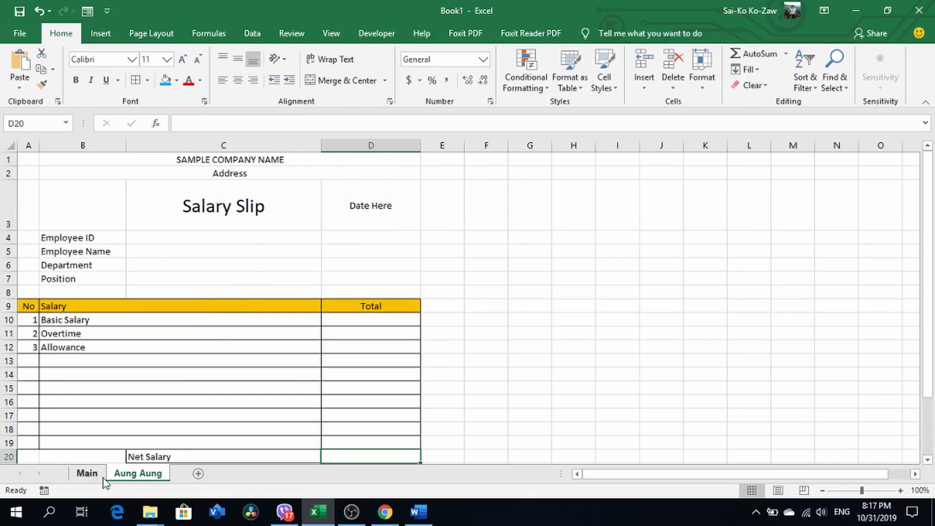
{"action": "scroll", "coordinate": [158, 337], "scroll_direction": "down", "scroll_amount": 2}
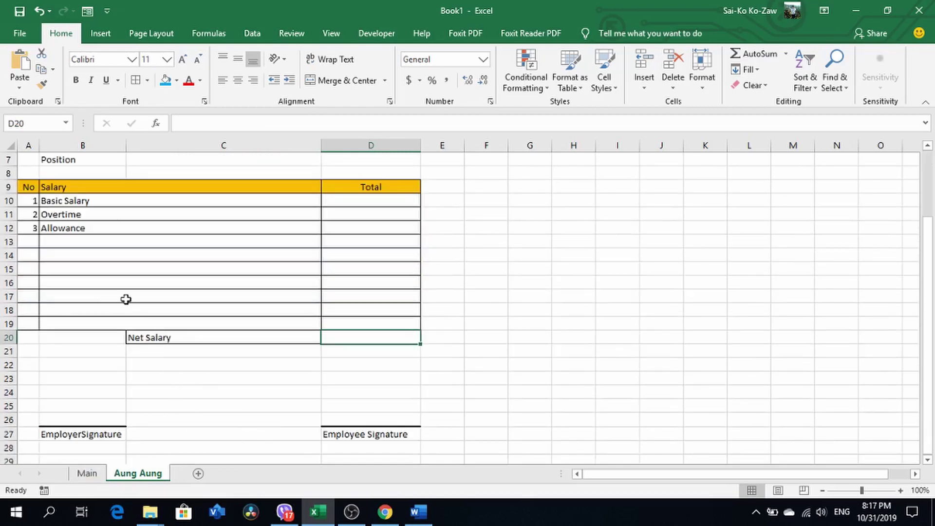
{"action": "scroll", "coordinate": [126, 300], "scroll_direction": "up", "scroll_amount": 1}
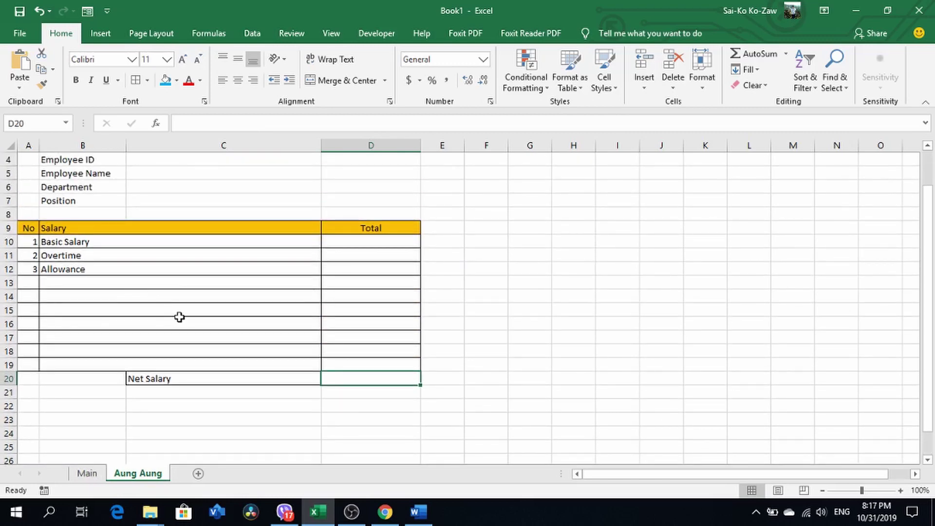
{"action": "scroll", "coordinate": [178, 317], "scroll_direction": "up", "scroll_amount": 1}
{"action": "left_click", "coordinate": [167, 237]}
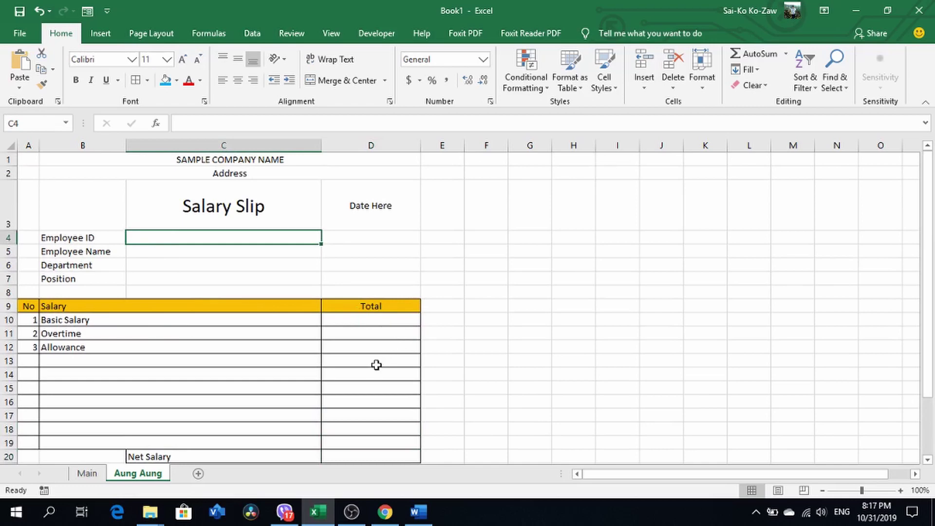
{"action": "scroll", "coordinate": [284, 359], "scroll_direction": "down", "scroll_amount": 2}
{"action": "scroll", "coordinate": [285, 359], "scroll_direction": "down", "scroll_amount": 1}
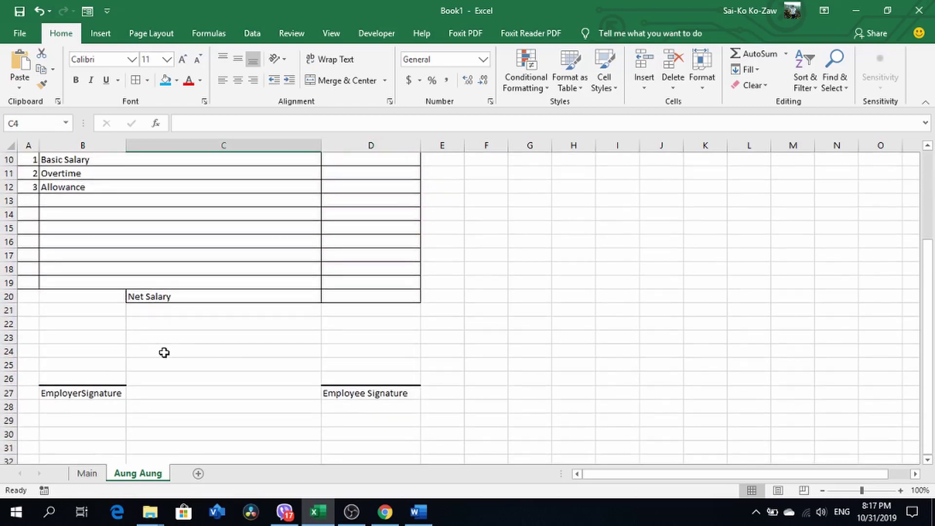
{"action": "left_click", "coordinate": [68, 326]}
{"action": "scroll", "coordinate": [232, 318], "scroll_direction": "up", "scroll_amount": 2}
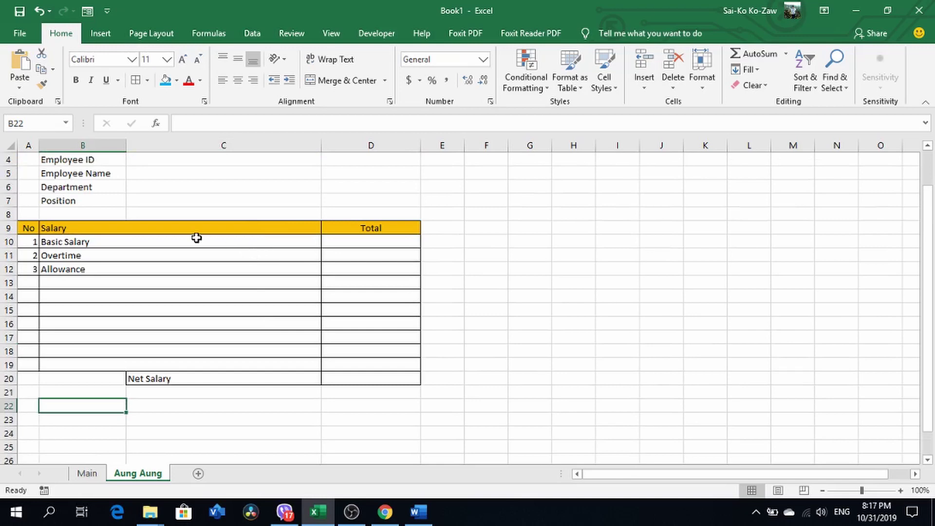
{"action": "left_click_drag", "start_coordinate": [185, 241], "coordinate": [111, 262]}
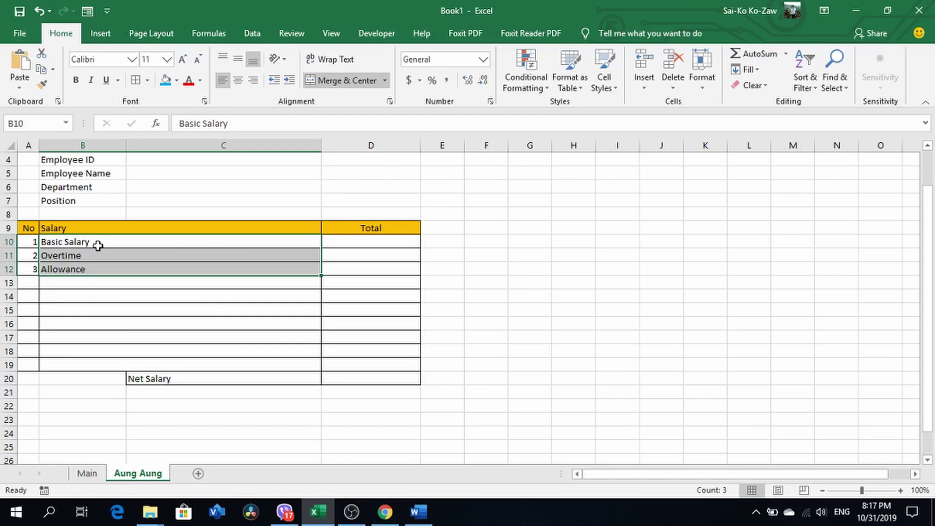
{"action": "left_click", "coordinate": [114, 279]}
{"action": "scroll", "coordinate": [250, 301], "scroll_direction": "up", "scroll_amount": 1}
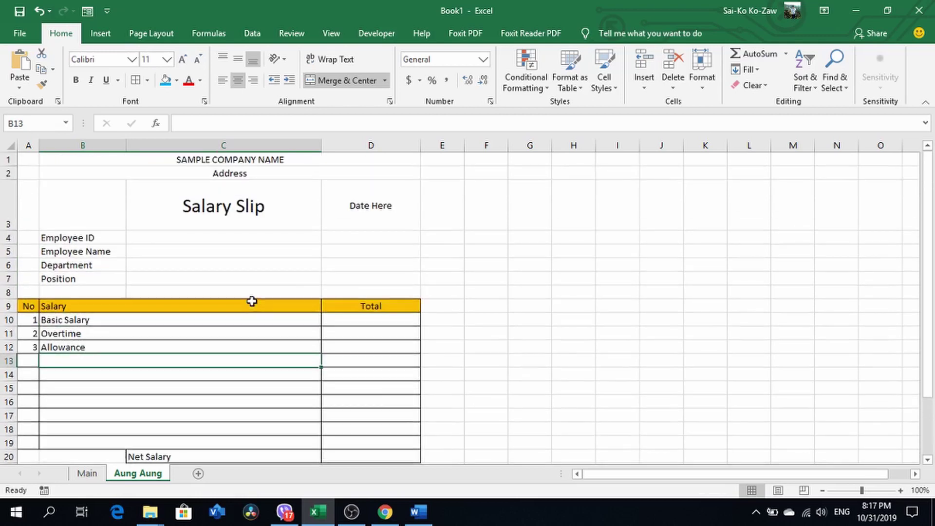
{"action": "left_click", "coordinate": [178, 236]}
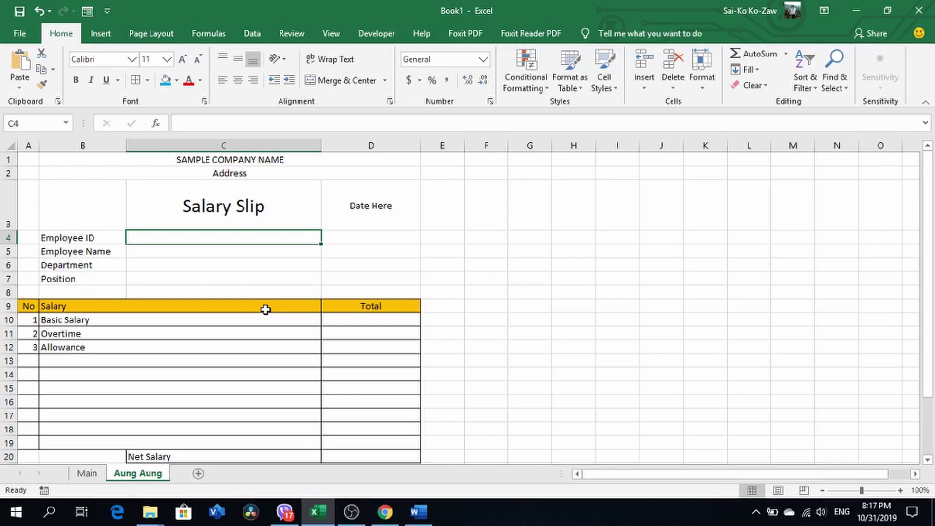
{"action": "left_click", "coordinate": [265, 309]}
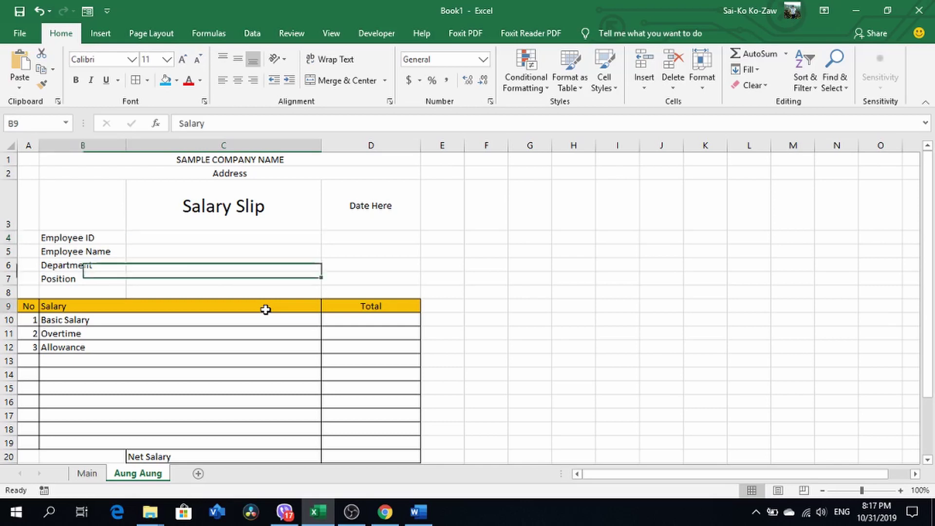
{"action": "left_click", "coordinate": [88, 473]}
{"action": "left_click", "coordinate": [68, 222]}
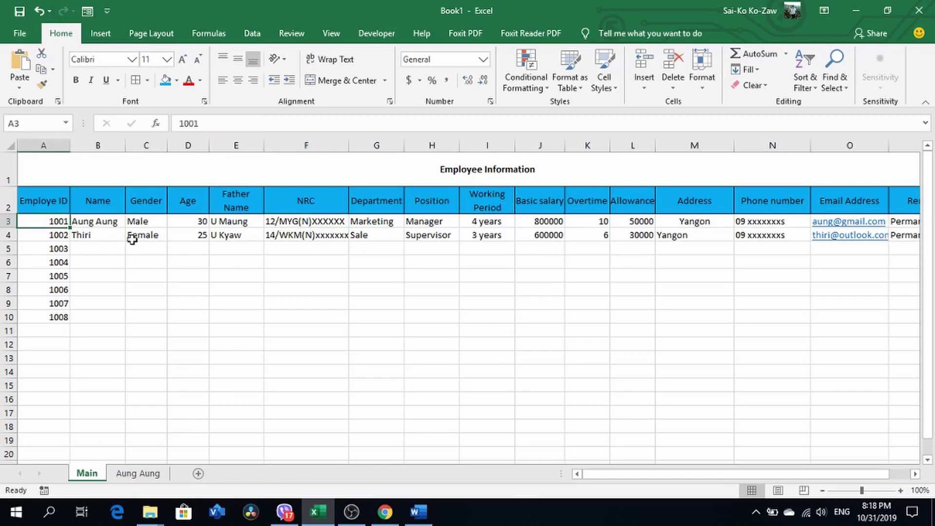
{"action": "left_click", "coordinate": [138, 472]}
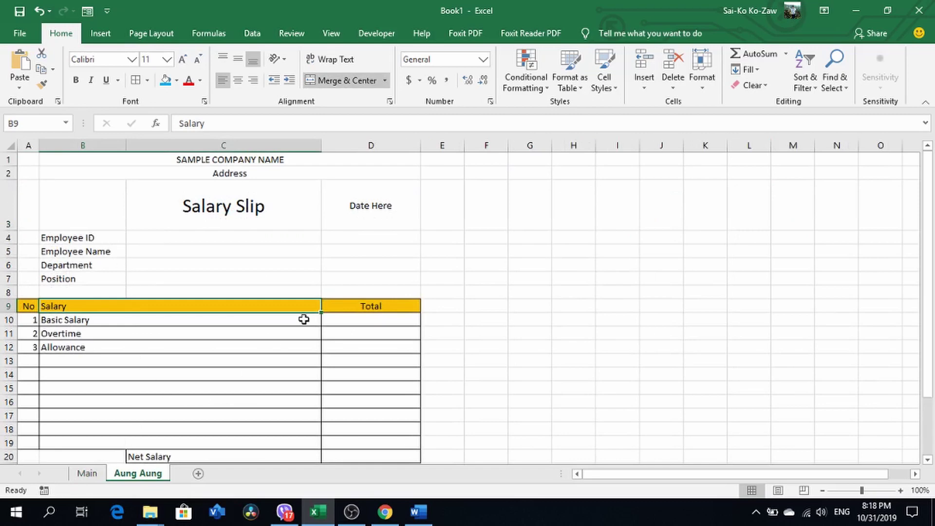
{"action": "scroll", "coordinate": [303, 331], "scroll_direction": "down", "scroll_amount": 3}
{"action": "scroll", "coordinate": [306, 357], "scroll_direction": "up", "scroll_amount": 3}
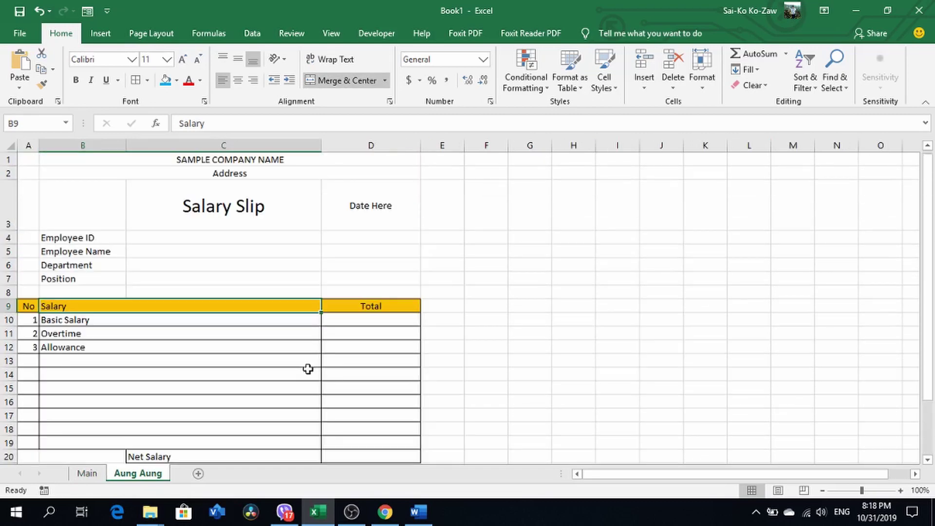
- Enter =VLOOKUP(C4,Main!A3:B10,2,FALSE) in C5 to fetch the employee name
{"action": "left_click", "coordinate": [178, 250]}
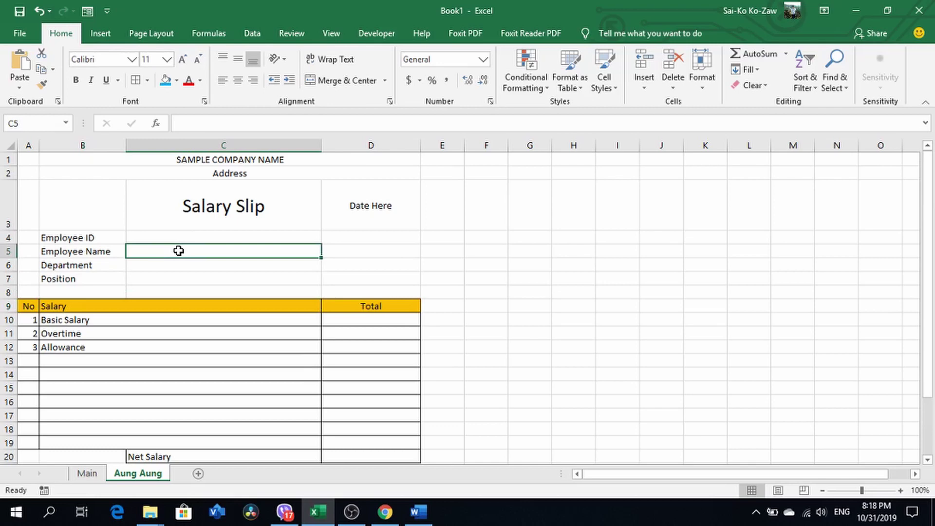
{"action": "type", "text": "="}
{"action": "type", "text": "vlookup"}
{"action": "key", "text": "Tab"}
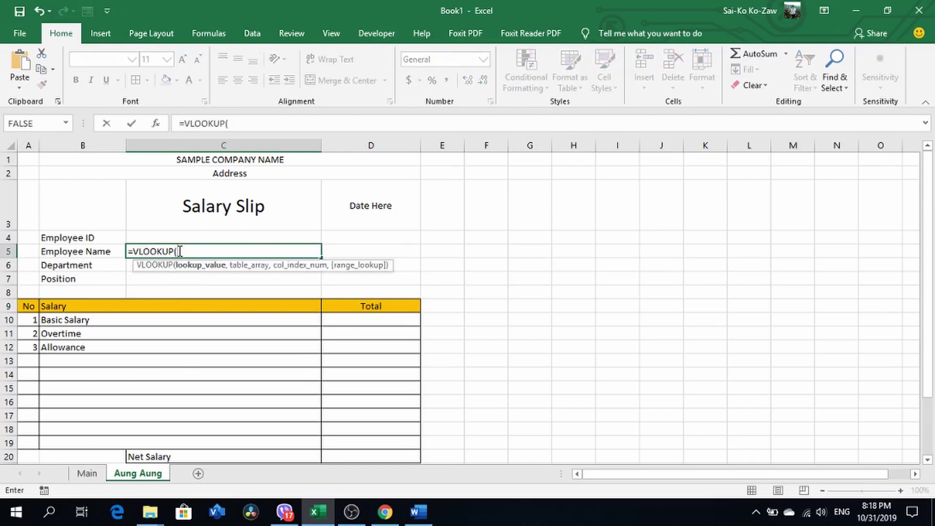
{"action": "left_click", "coordinate": [170, 236]}
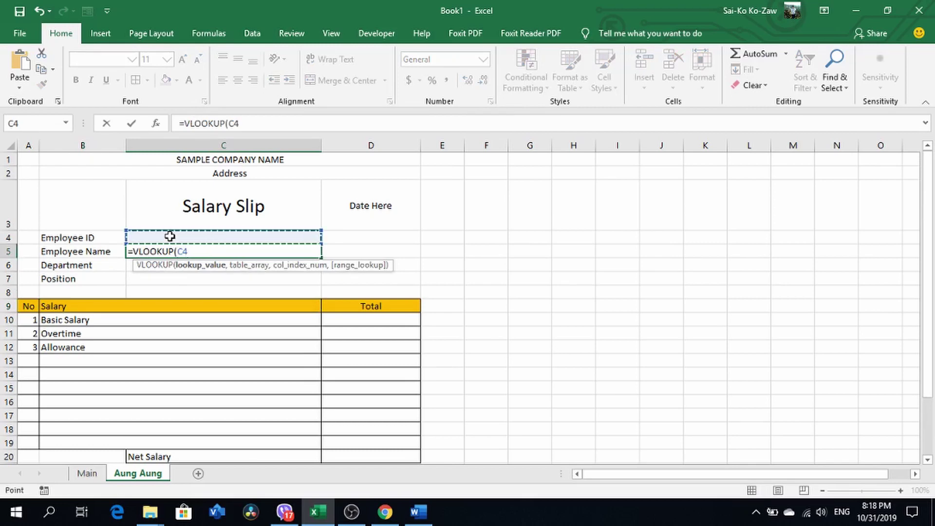
{"action": "type", "text": ","}
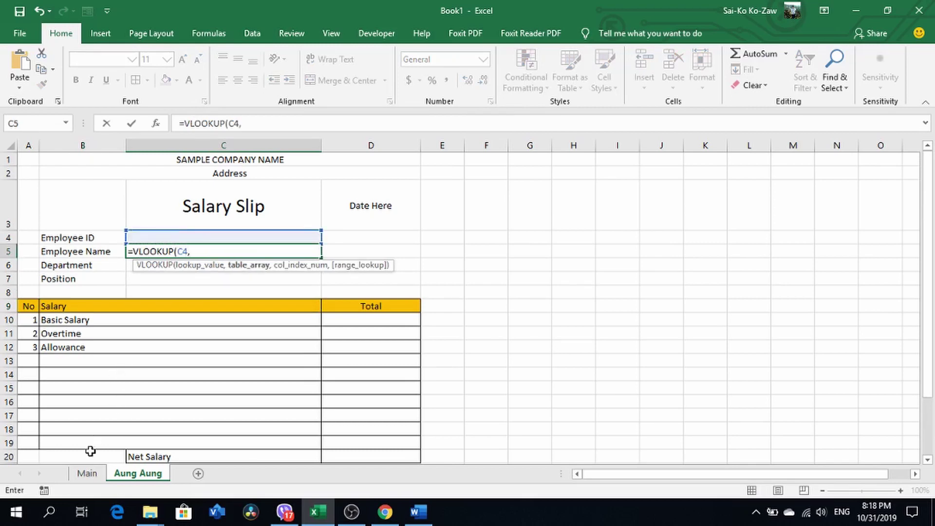
{"action": "left_click", "coordinate": [88, 472]}
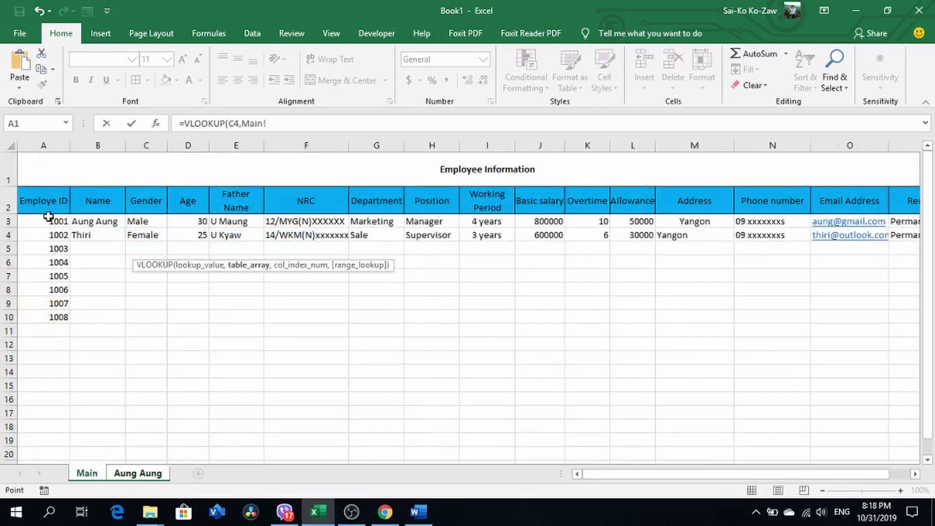
{"action": "mouse_move", "coordinate": [48, 216]}
{"action": "left_mouse_down"}
{"action": "mouse_move", "coordinate": [230, 312]}
{"action": "mouse_move", "coordinate": [114, 324]}
{"action": "left_mouse_up"}
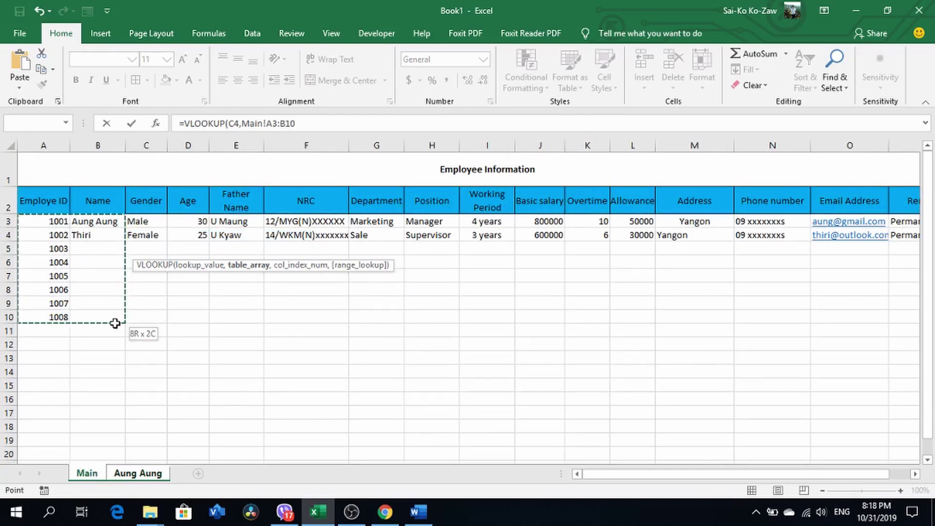
{"action": "type", "text": ","}
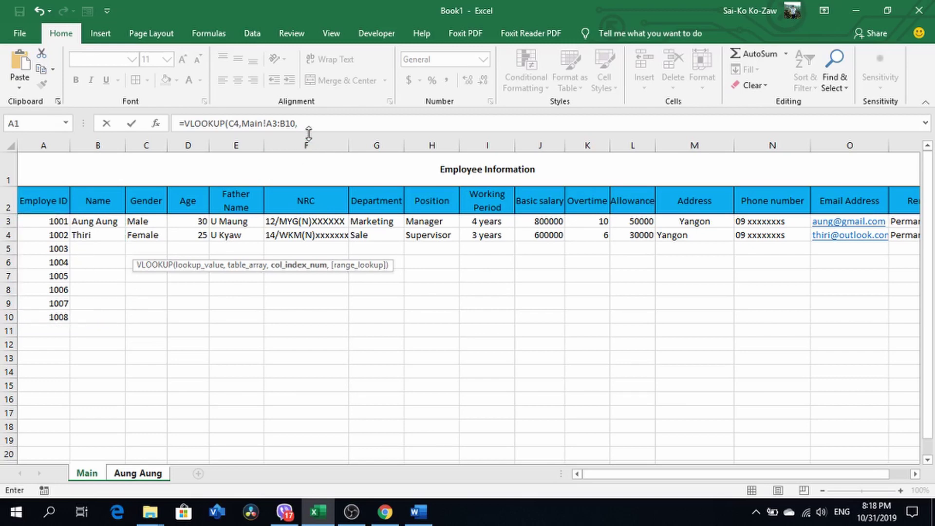
{"action": "type", "text": "2,"}
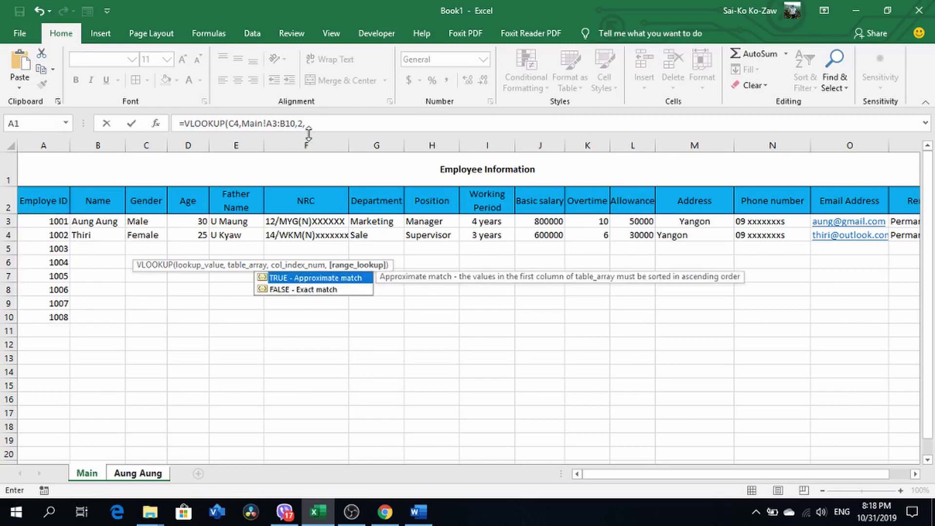
{"action": "key", "text": "Down"}
{"action": "key", "text": "Tab"}
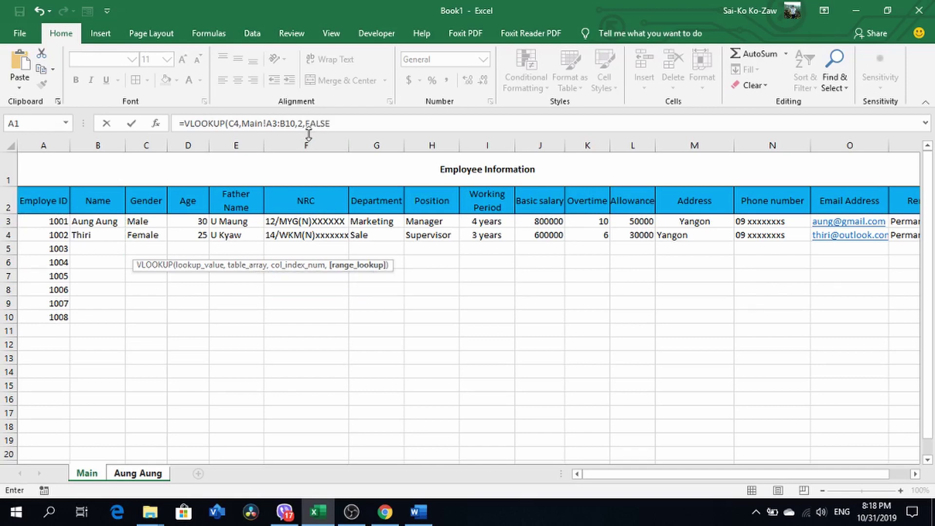
{"action": "type", "text": ")"}
{"action": "key", "text": "Return"}
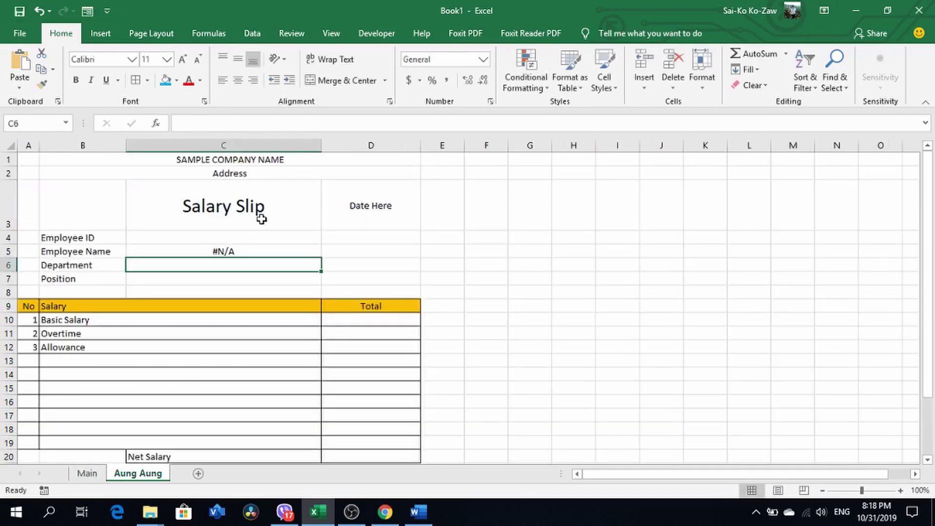
- Start a VLOOKUP in C6 keyed on C4 with the Main!A3:G10 table range
{"action": "left_click", "coordinate": [243, 258]}
{"action": "left_click", "coordinate": [241, 263]}
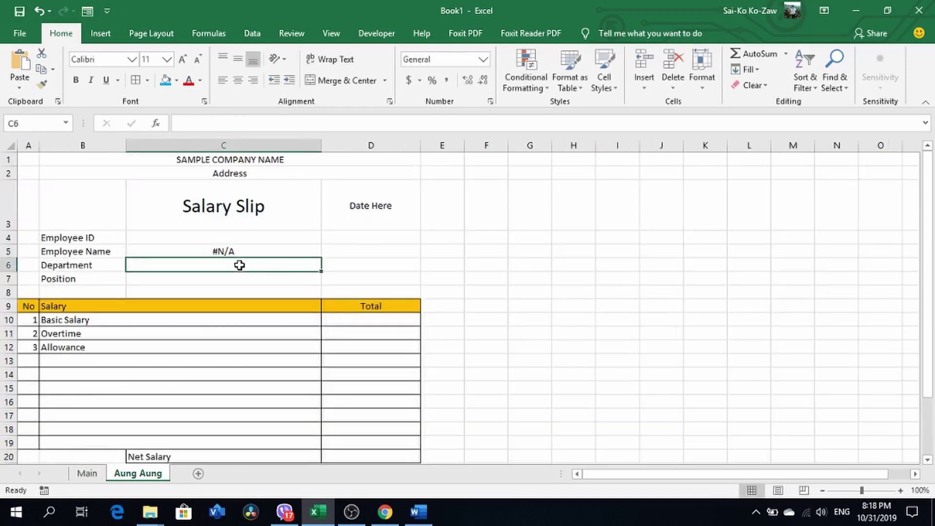
{"action": "left_click", "coordinate": [233, 237]}
{"action": "left_click", "coordinate": [232, 249]}
{"action": "left_click", "coordinate": [225, 266]}
{"action": "type", "text": "=vlo"}
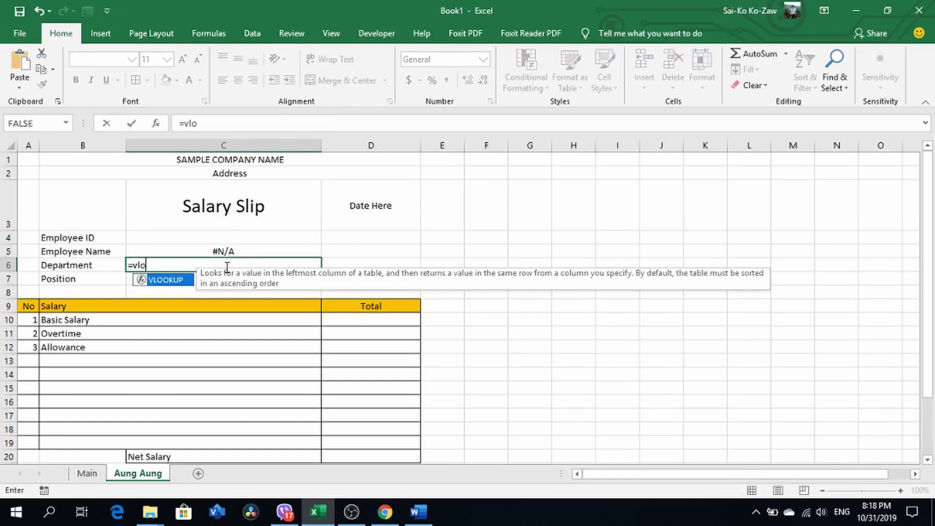
{"action": "key", "text": "Tab"}
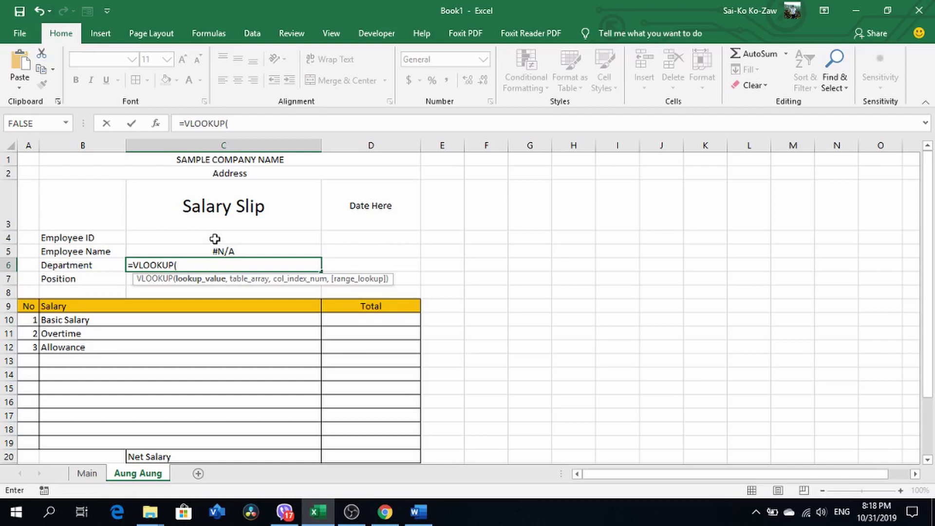
{"action": "left_click", "coordinate": [214, 239]}
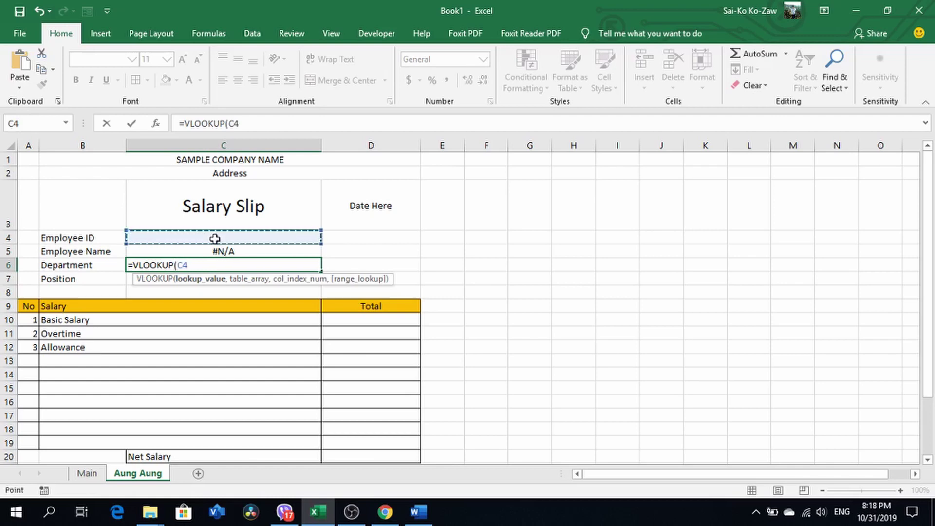
{"action": "type", "text": ","}
{"action": "left_click", "coordinate": [85, 471]}
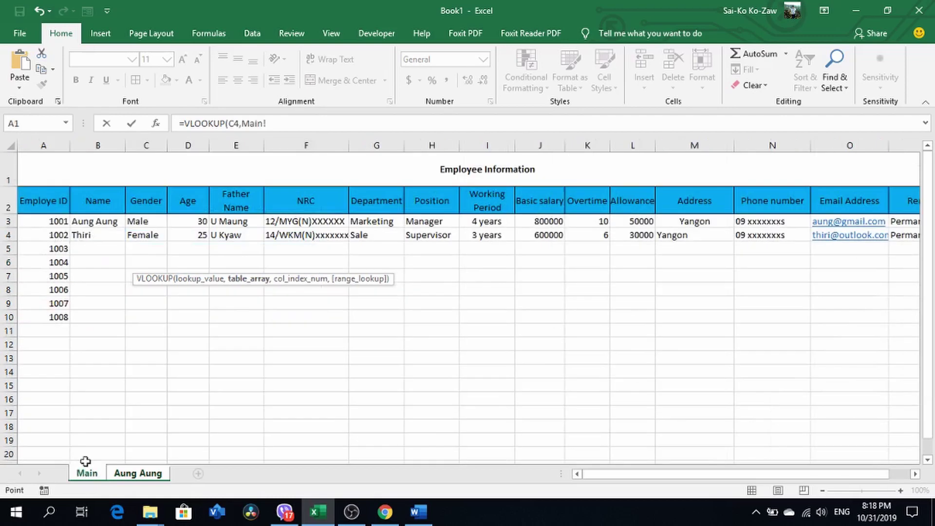
{"action": "left_click_drag", "start_coordinate": [39, 222], "coordinate": [399, 318]}
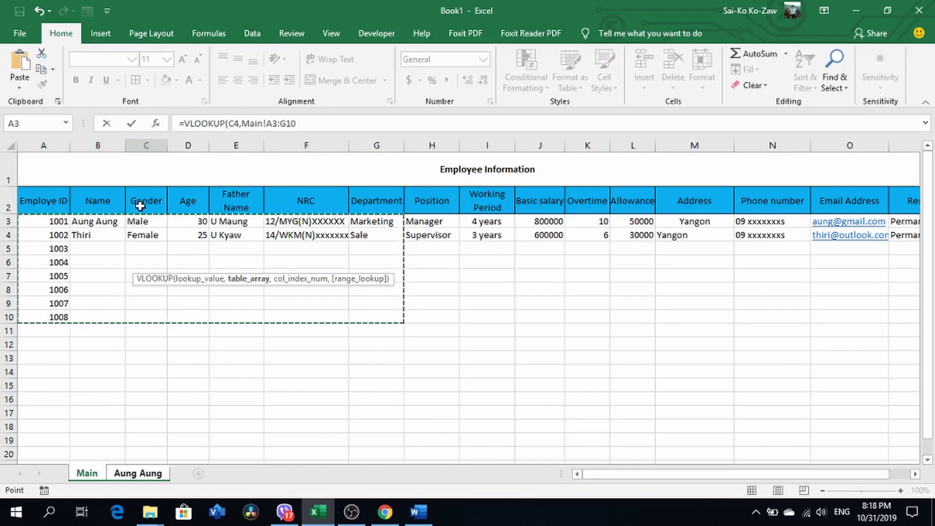
- Finish C6 as =VLOOKUP(C4,Main!A3:G10,7,FALSE) and begin a VLOOKUP in C7
{"action": "left_click", "coordinate": [297, 124]}
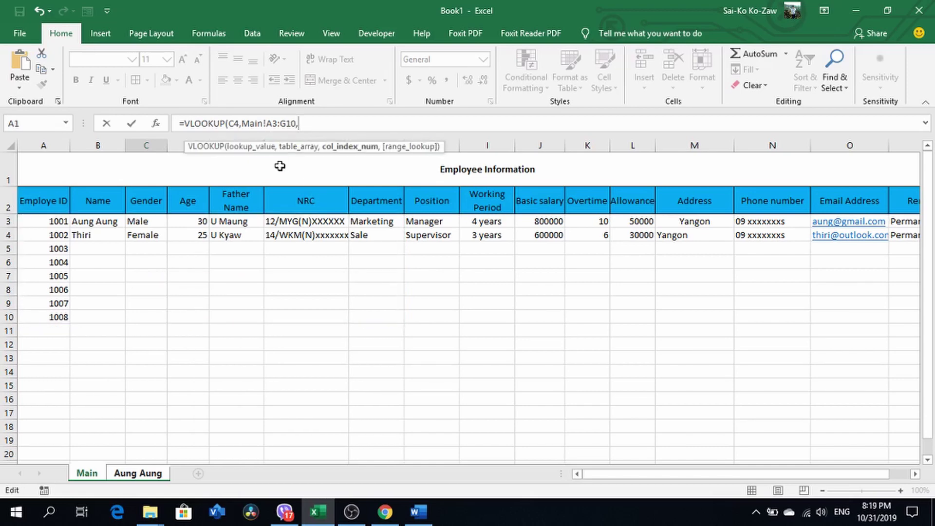
{"action": "type", "text": ",7"}
{"action": "type", "text": ","}
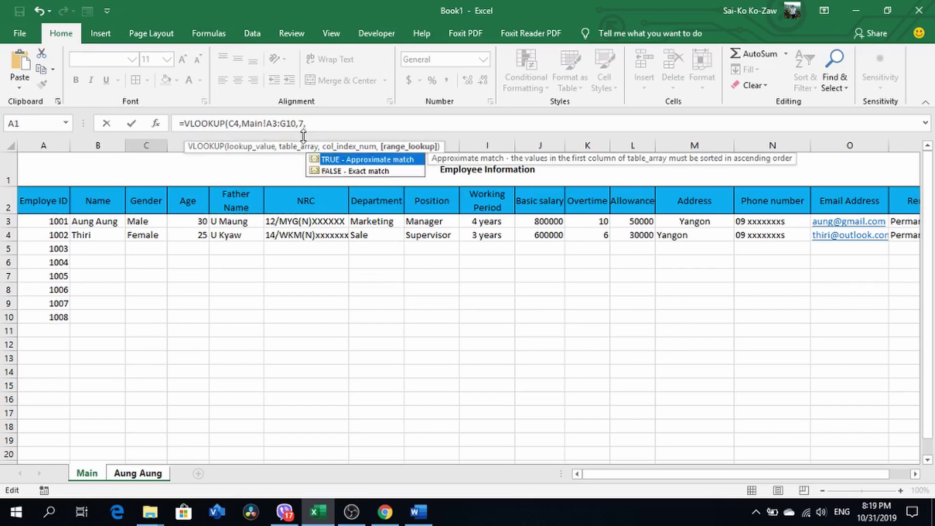
{"action": "key", "text": "Down"}
{"action": "key", "text": "Tab"}
{"action": "type", "text": ")"}
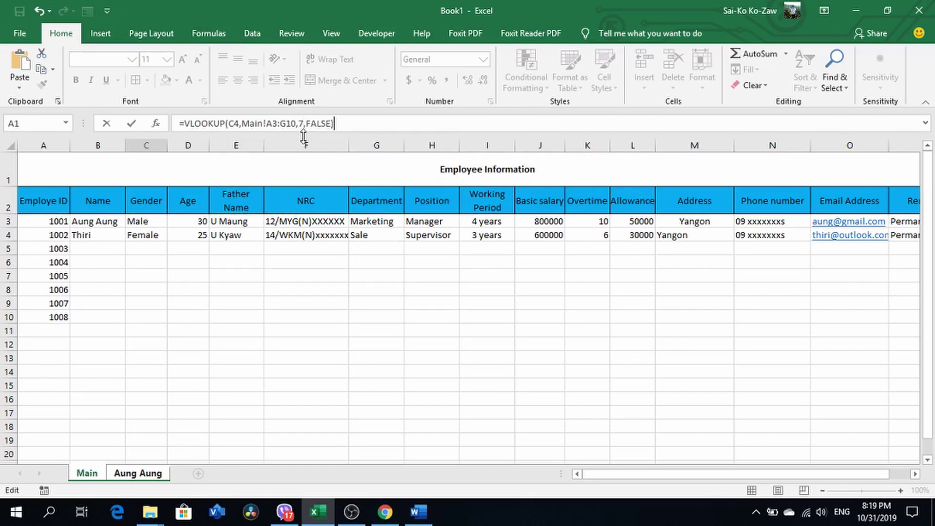
{"action": "key", "text": "Return"}
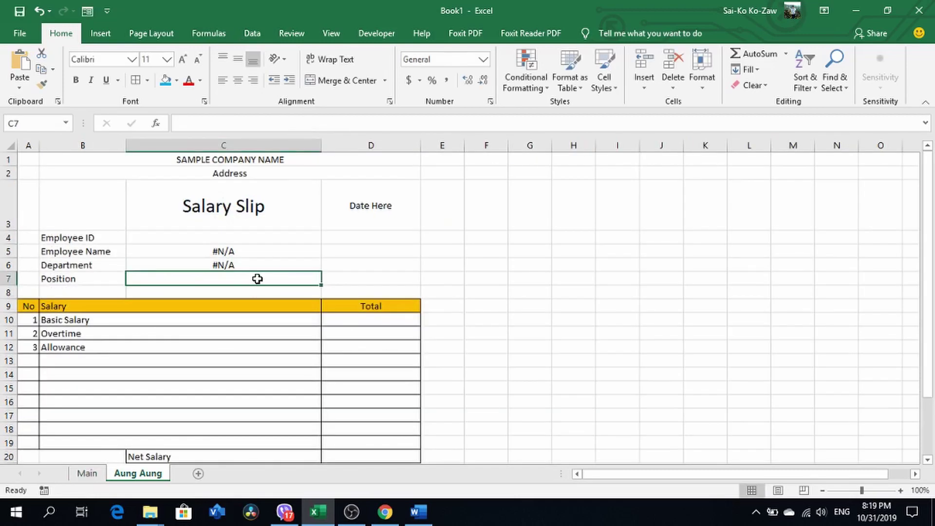
{"action": "type", "text": "=vlo"}
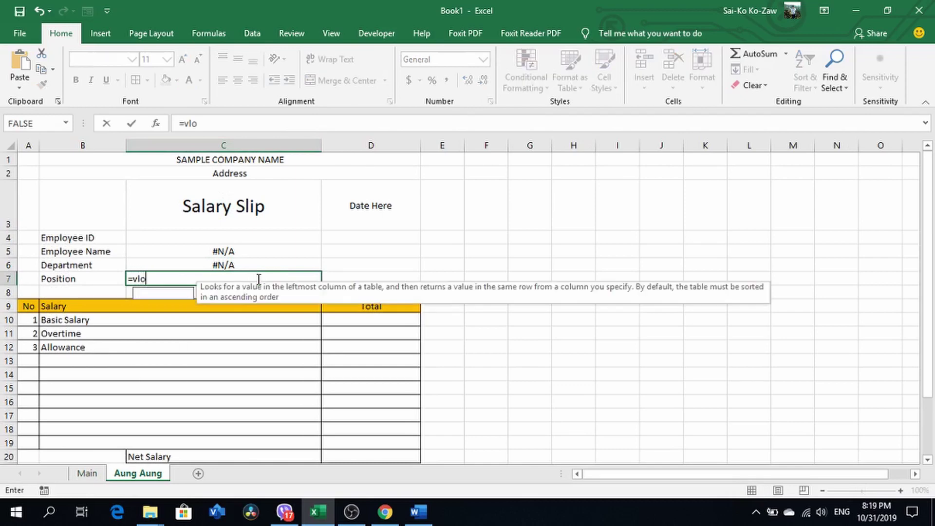
- Build the C7 VLOOKUP with lookup value C4 and a first Main table range
{"action": "key", "text": "Tab"}
{"action": "left_click", "coordinate": [200, 236]}
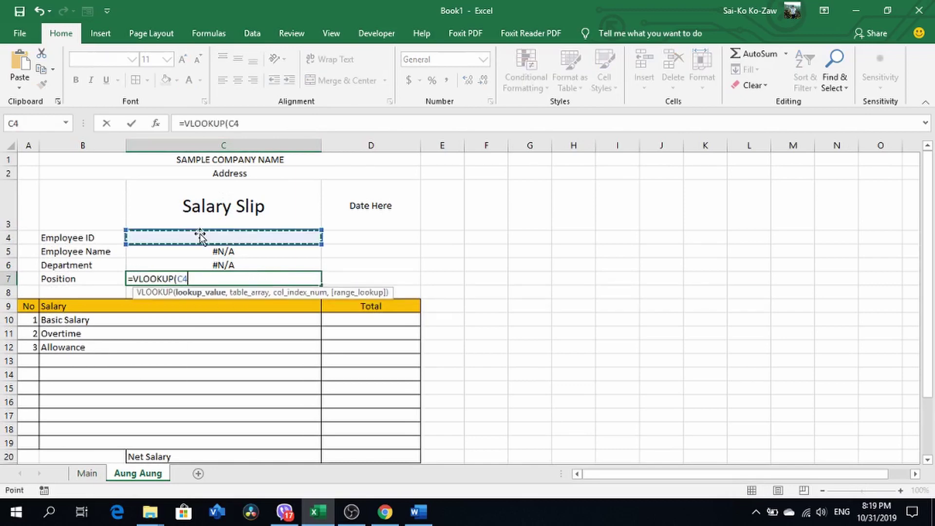
{"action": "type", "text": ","}
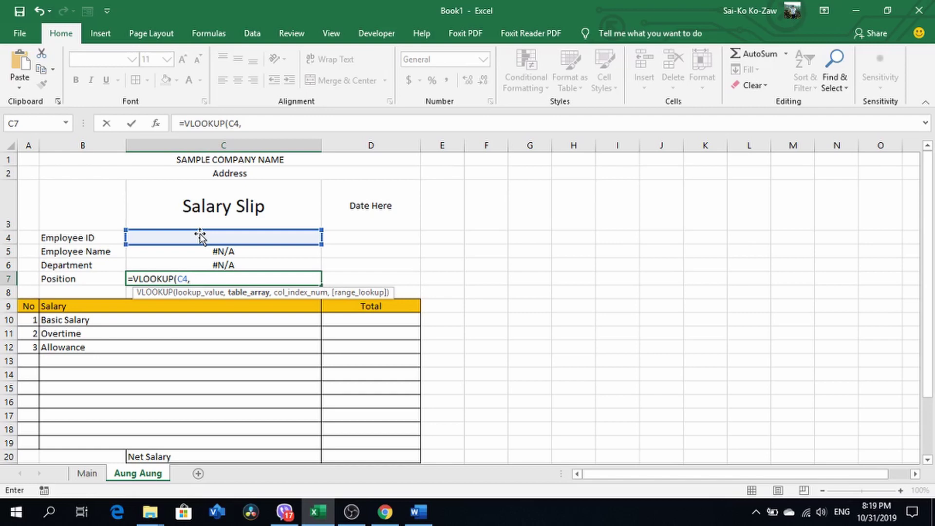
{"action": "left_click", "coordinate": [87, 473]}
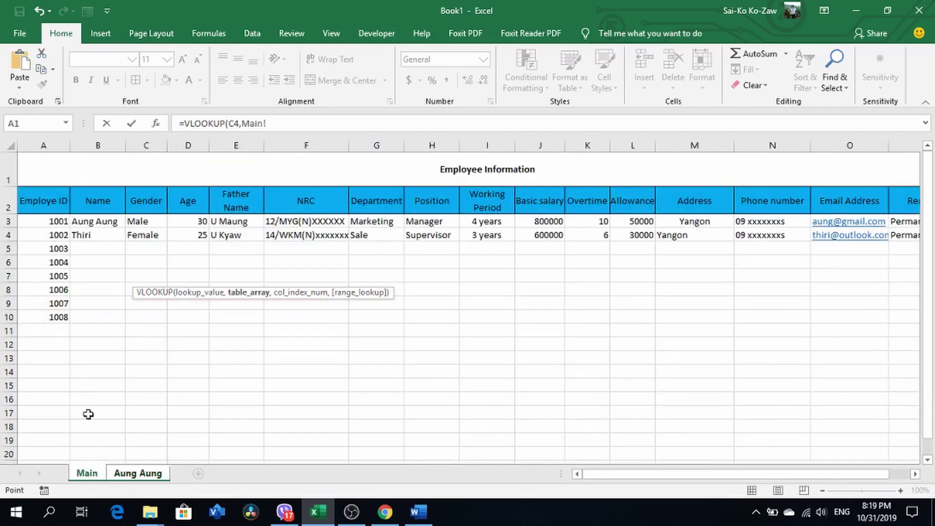
{"action": "left_click", "coordinate": [36, 222]}
{"action": "left_click_drag", "start_coordinate": [37, 222], "coordinate": [288, 315]}
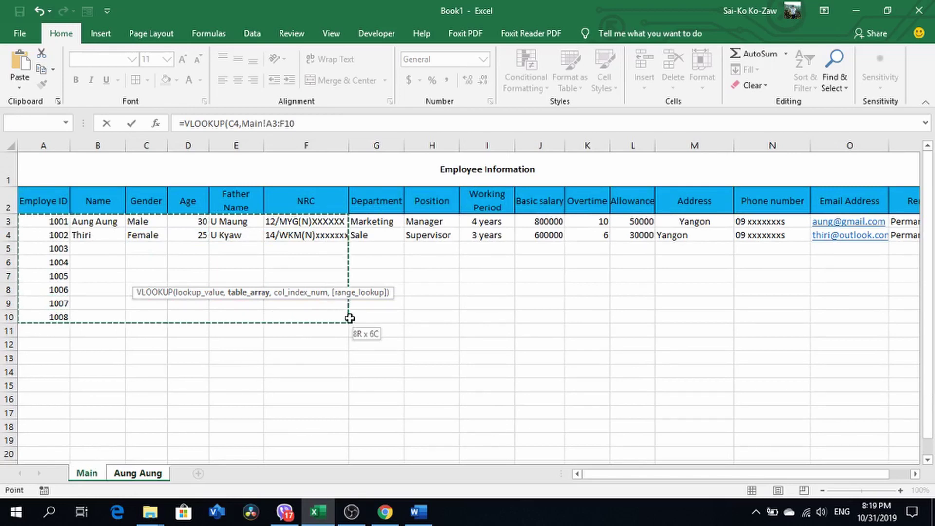
{"action": "left_click_drag", "start_coordinate": [289, 314], "coordinate": [360, 318]}
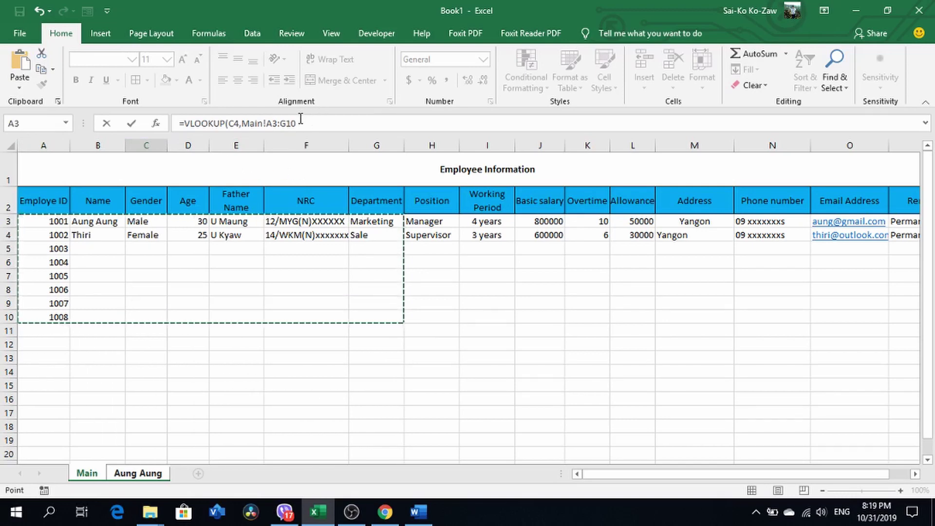
- Replace the range with Main!A3:H10 and add column 8 with FALSE exact match
{"action": "left_click_drag", "start_coordinate": [297, 124], "coordinate": [243, 123]}
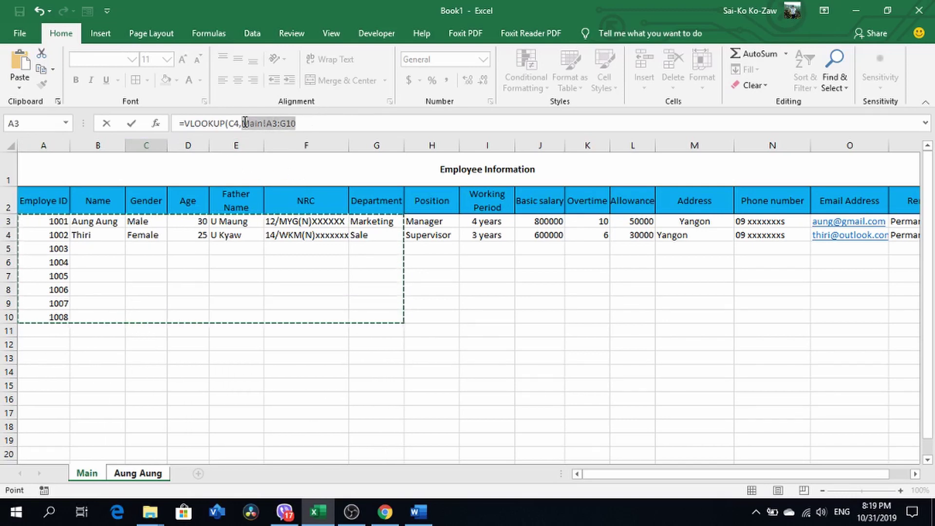
{"action": "key", "text": "BackSpace"}
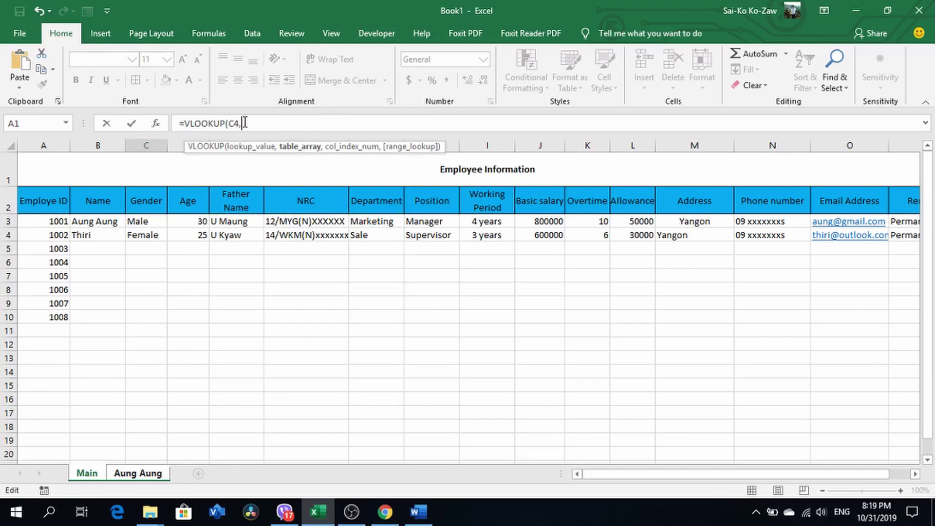
{"action": "mouse_move", "coordinate": [59, 222]}
{"action": "left_mouse_down"}
{"action": "mouse_move", "coordinate": [82, 245]}
{"action": "mouse_move", "coordinate": [441, 312]}
{"action": "left_mouse_up"}
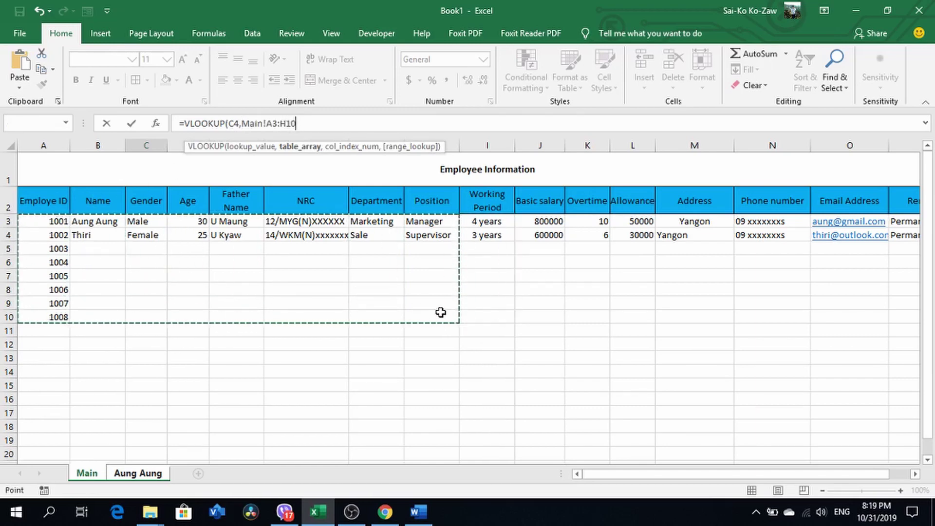
{"action": "type", "text": ",8"}
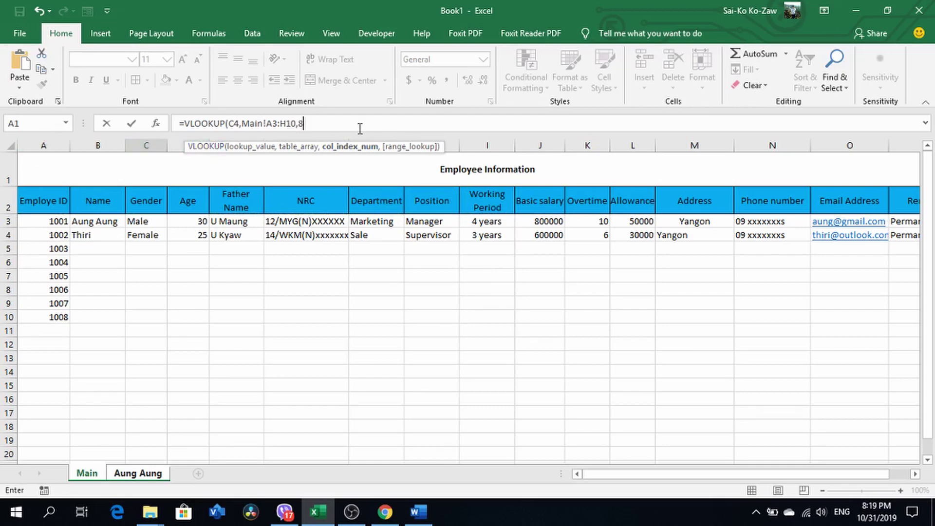
{"action": "type", "text": ","}
{"action": "key", "text": "Down"}
{"action": "key", "text": "Tab"}
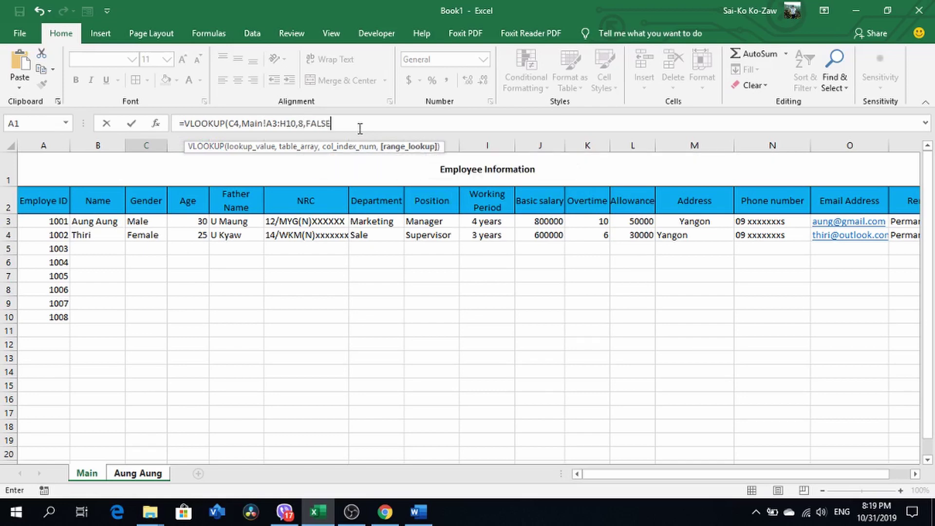
- Commit the Position formula and start a VLOOKUP in D10 keyed on C4
{"action": "key", "text": "Return"}
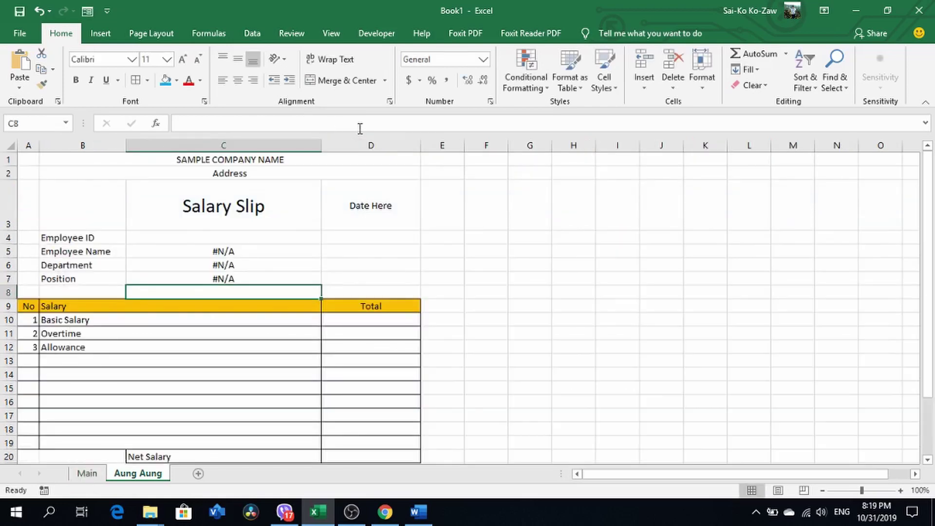
{"action": "scroll", "coordinate": [220, 272], "scroll_direction": "down", "scroll_amount": 1}
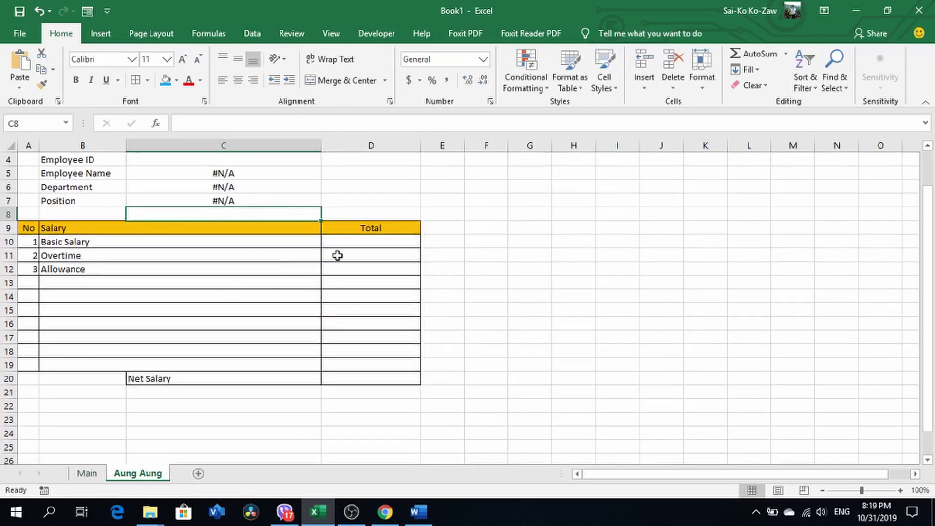
{"action": "left_click", "coordinate": [342, 239]}
{"action": "type", "text": "=v"}
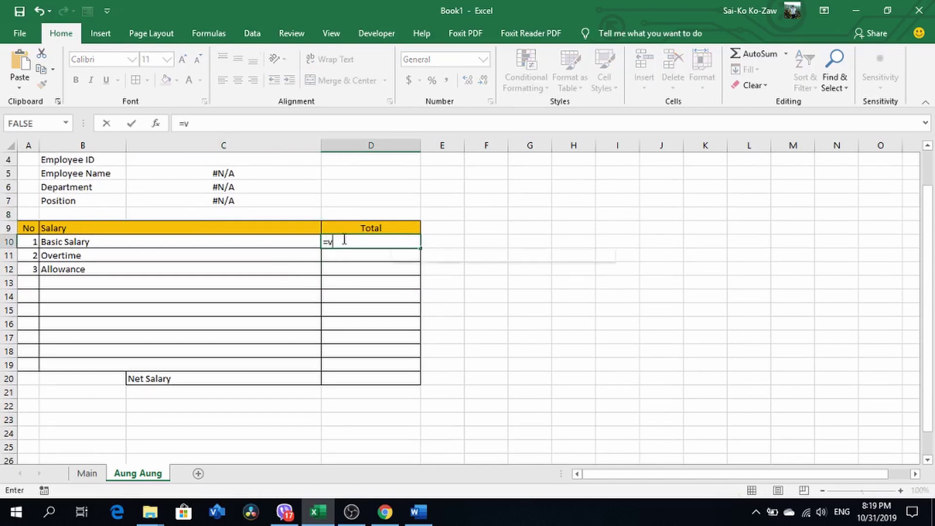
{"action": "type", "text": "l"}
{"action": "key", "text": "Tab"}
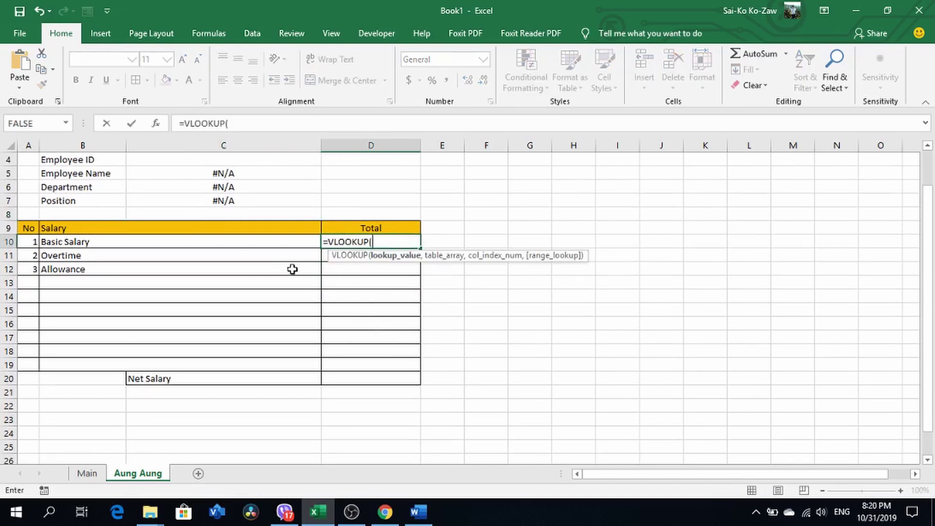
{"action": "scroll", "coordinate": [226, 194], "scroll_direction": "up", "scroll_amount": 1}
{"action": "left_click", "coordinate": [216, 235]}
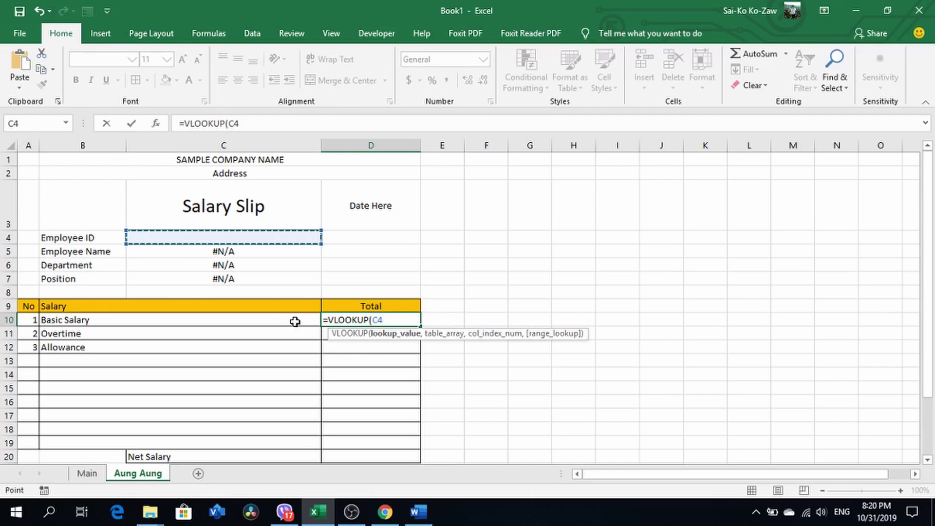
- Complete D10 as =VLOOKUP(C4,Main!A3:J11,10,FALSE) for the Basic Salary total
{"action": "type", "text": ","}
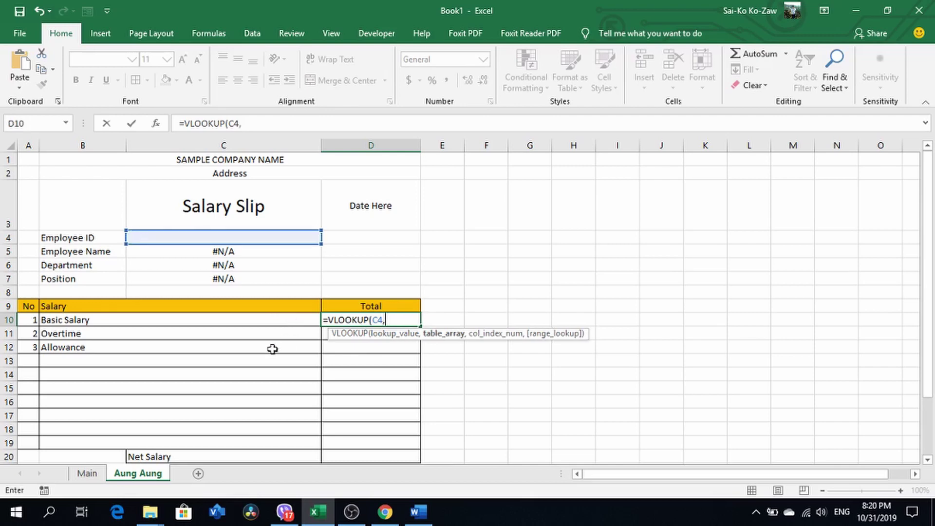
{"action": "left_click", "coordinate": [87, 473]}
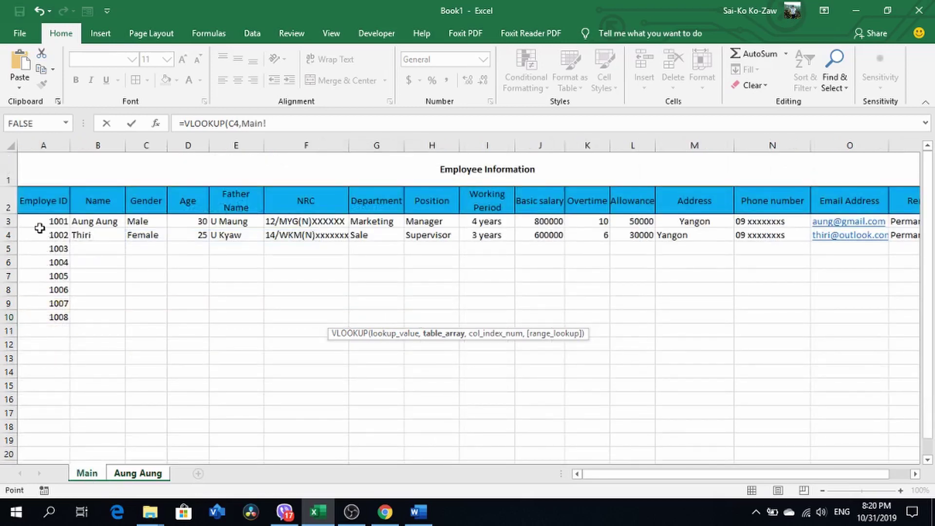
{"action": "mouse_move", "coordinate": [39, 222]}
{"action": "left_mouse_down"}
{"action": "mouse_move", "coordinate": [492, 330]}
{"action": "mouse_move", "coordinate": [542, 323]}
{"action": "left_mouse_up"}
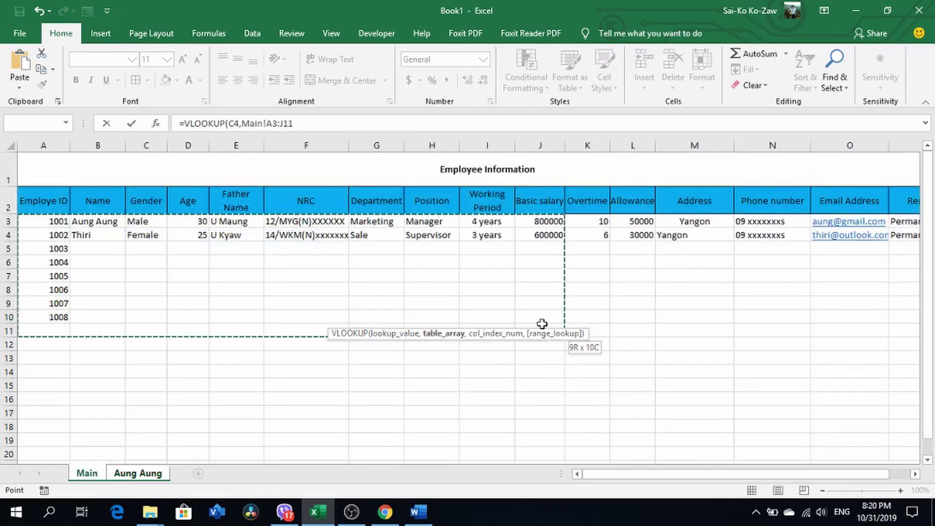
{"action": "type", "text": ","}
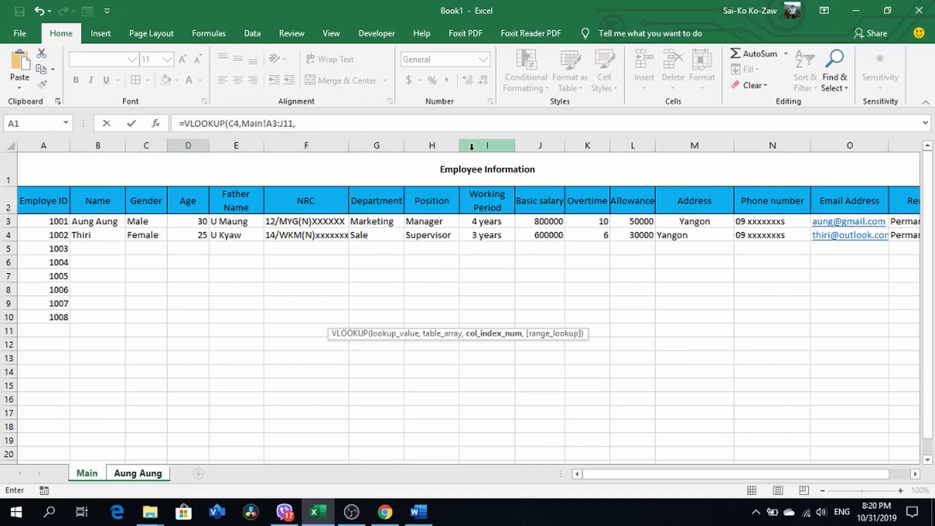
{"action": "left_click", "coordinate": [306, 125]}
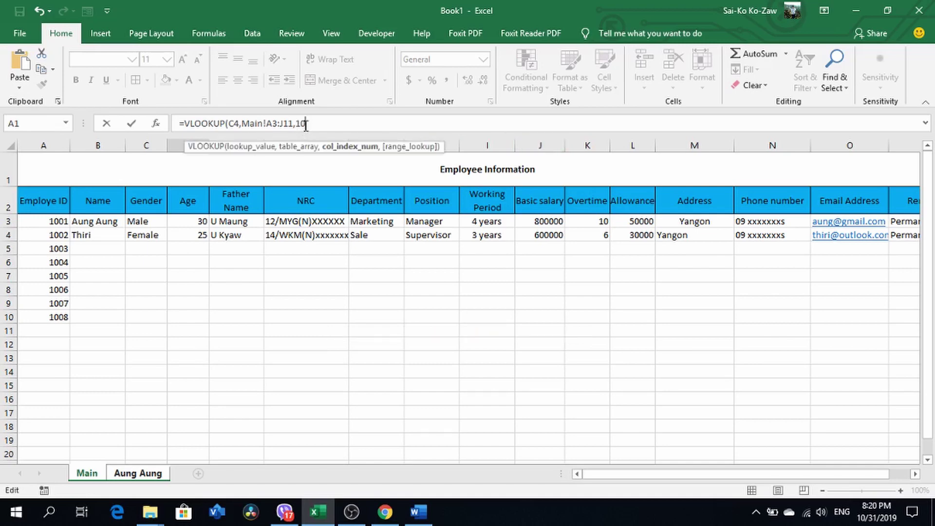
{"action": "type", "text": ","}
{"action": "key", "text": "Down"}
{"action": "key", "text": "Tab"}
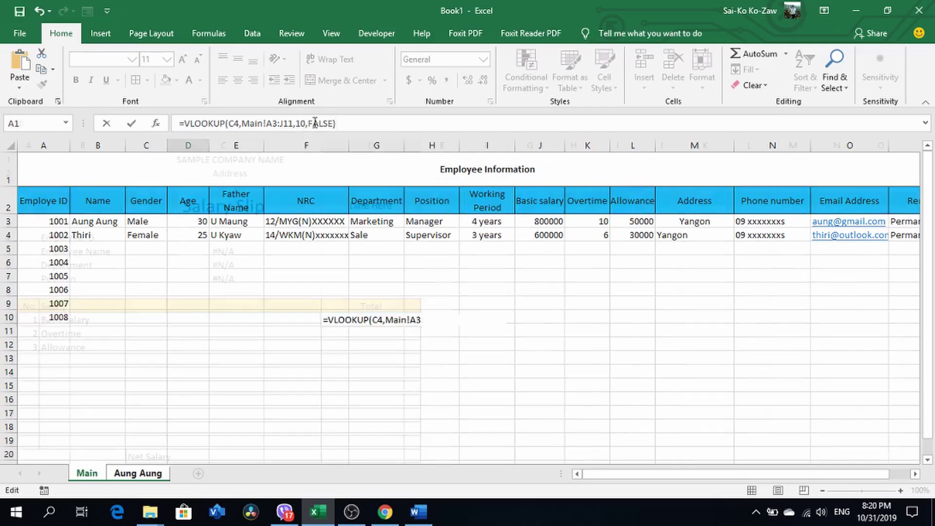
{"action": "key", "text": "Return"}
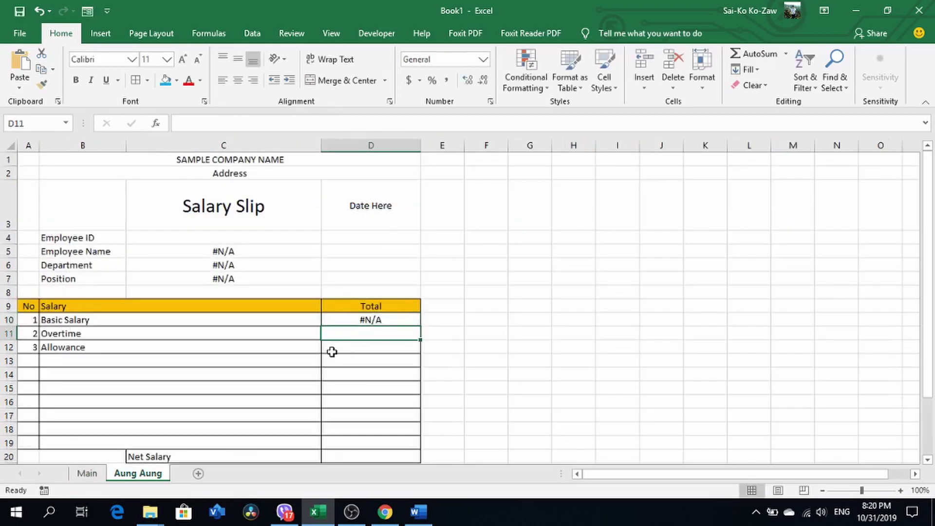
- Start a VLOOKUP in D12 keyed on C4 with the Main!A3:L10 range
{"action": "left_click", "coordinate": [331, 350]}
{"action": "type", "text": "=vl"}
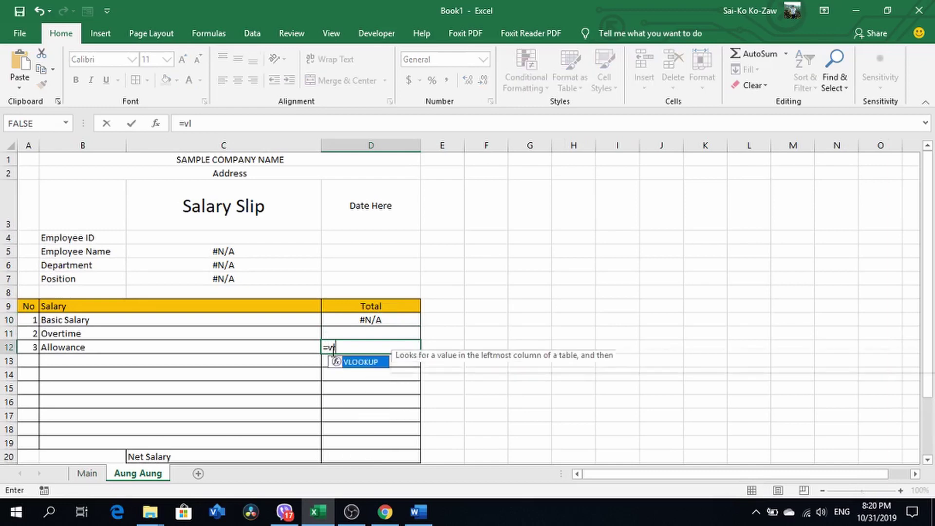
{"action": "type", "text": "oo"}
{"action": "key", "text": "Tab"}
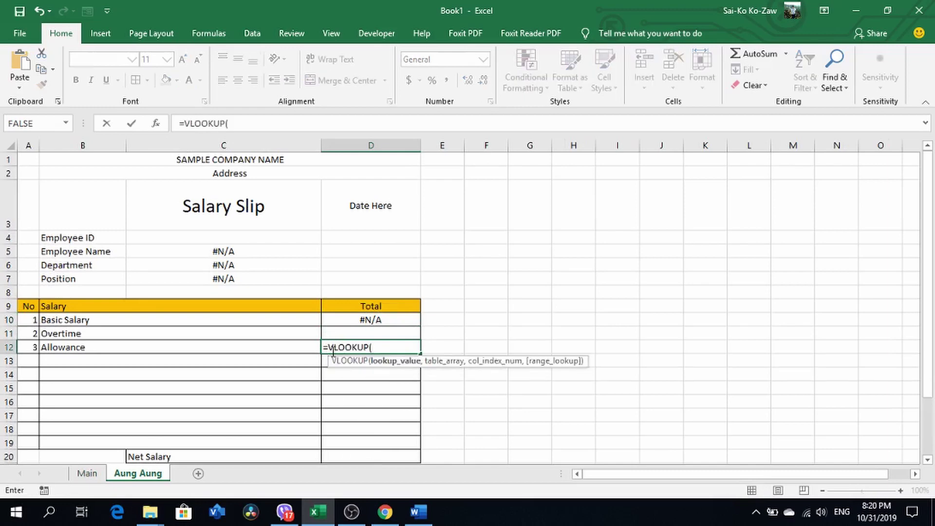
{"action": "left_click", "coordinate": [137, 237]}
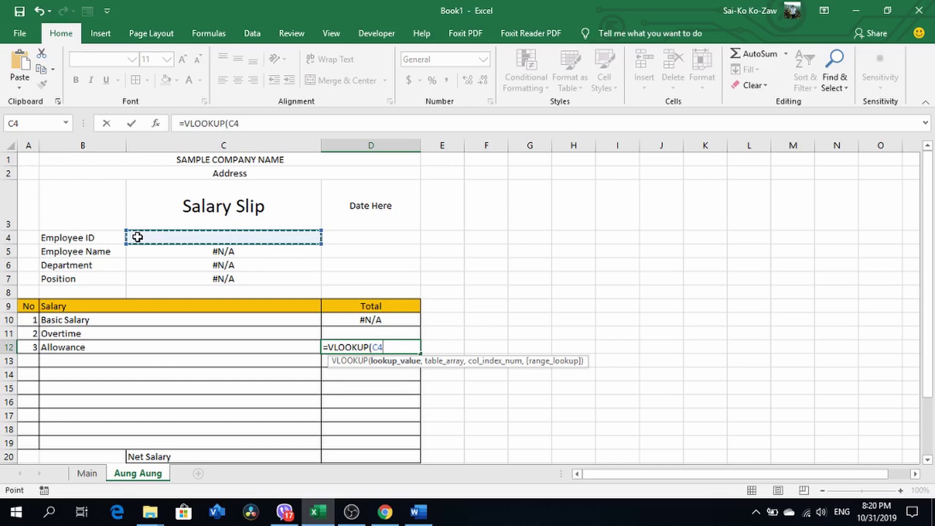
{"action": "type", "text": ","}
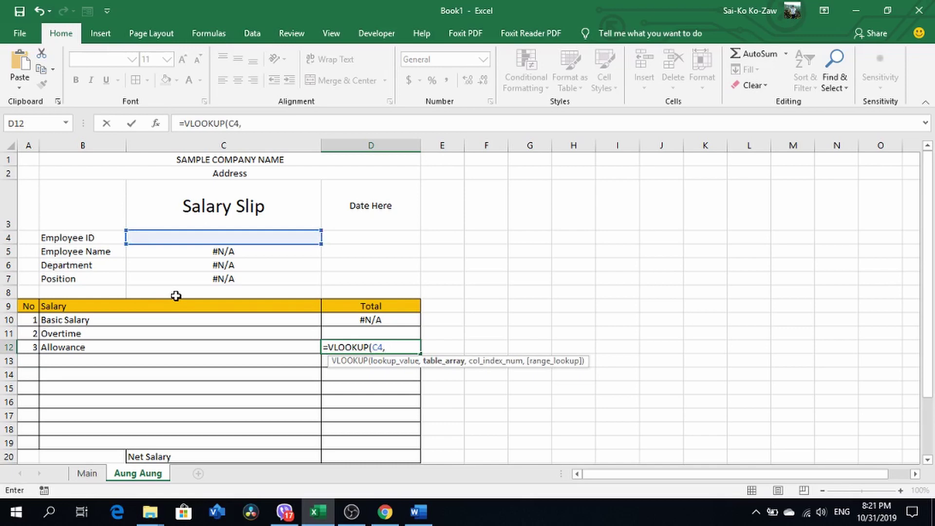
{"action": "left_click", "coordinate": [87, 473]}
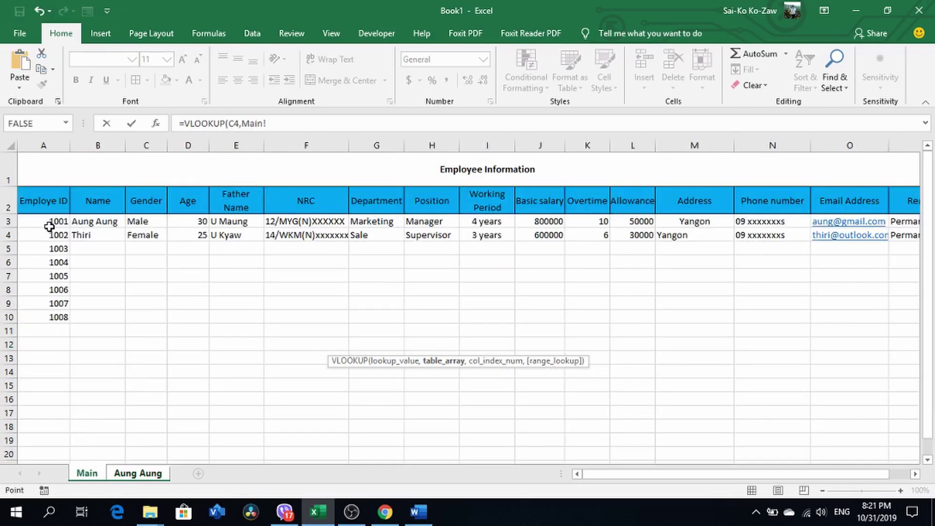
{"action": "left_click_drag", "start_coordinate": [50, 226], "coordinate": [626, 315]}
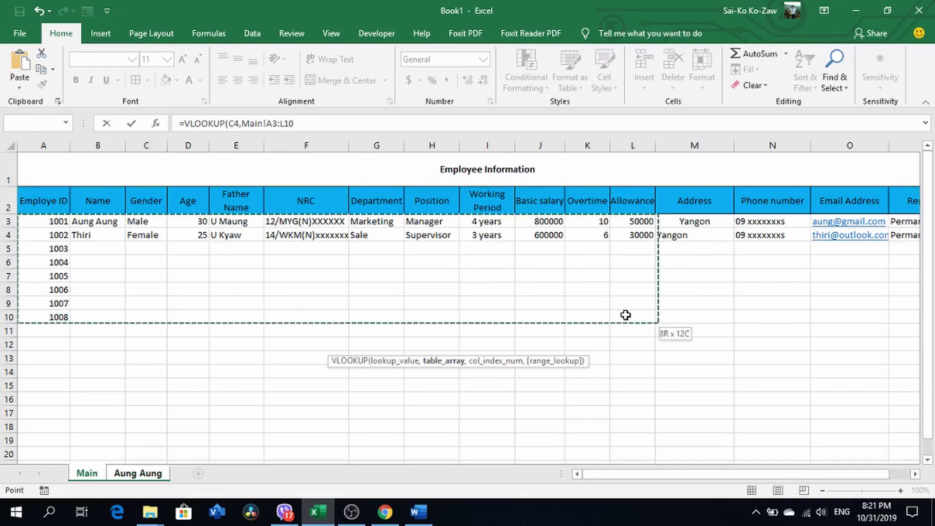
{"action": "left_click_drag", "start_coordinate": [626, 315], "coordinate": [620, 313]}
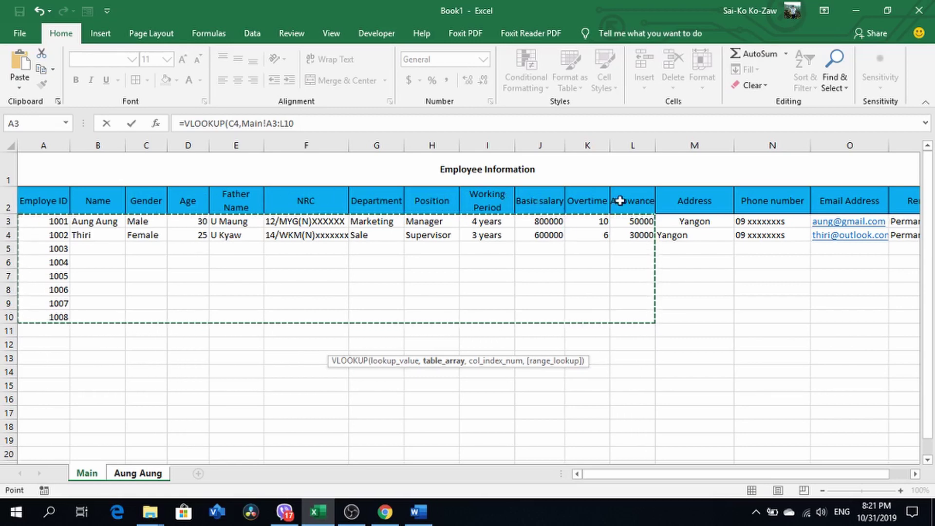
- Finish D12 with column 12 and FALSE, then check the Allowance formula
{"action": "left_click", "coordinate": [300, 124]}
{"action": "type", "text": ","}
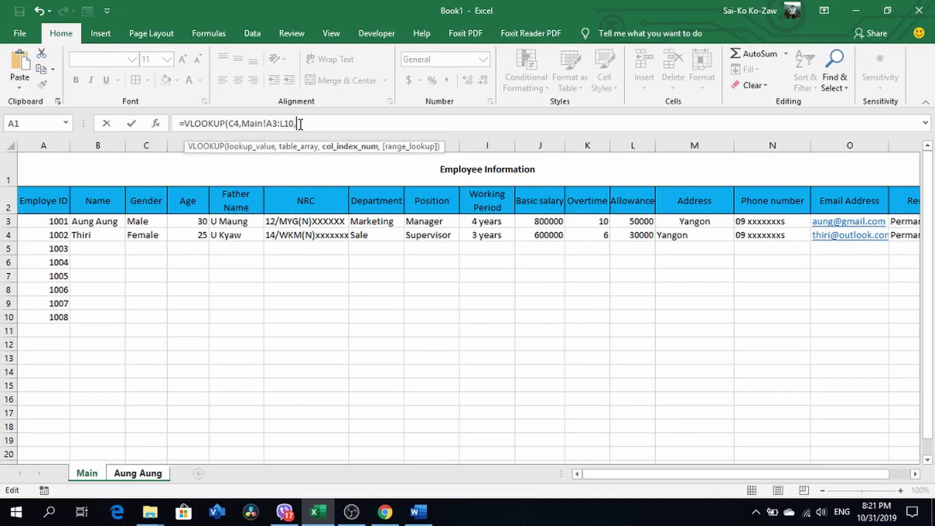
{"action": "type", "text": "12,"}
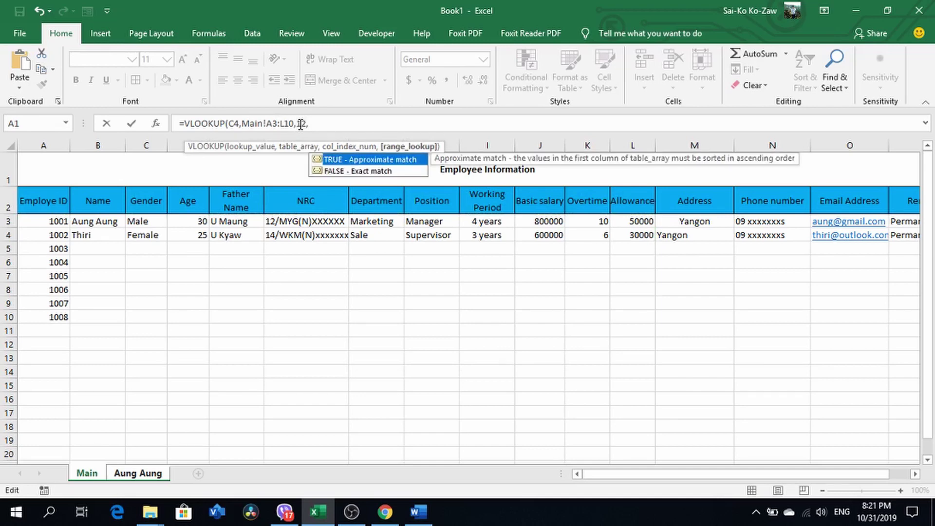
{"action": "key", "text": "Down"}
{"action": "key", "text": "Tab"}
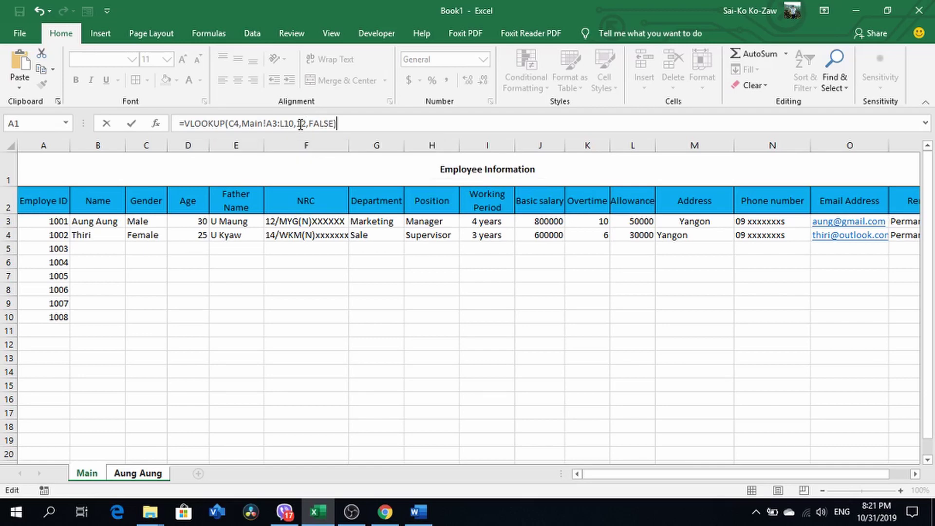
{"action": "key", "text": "Return"}
{"action": "left_click", "coordinate": [344, 348]}
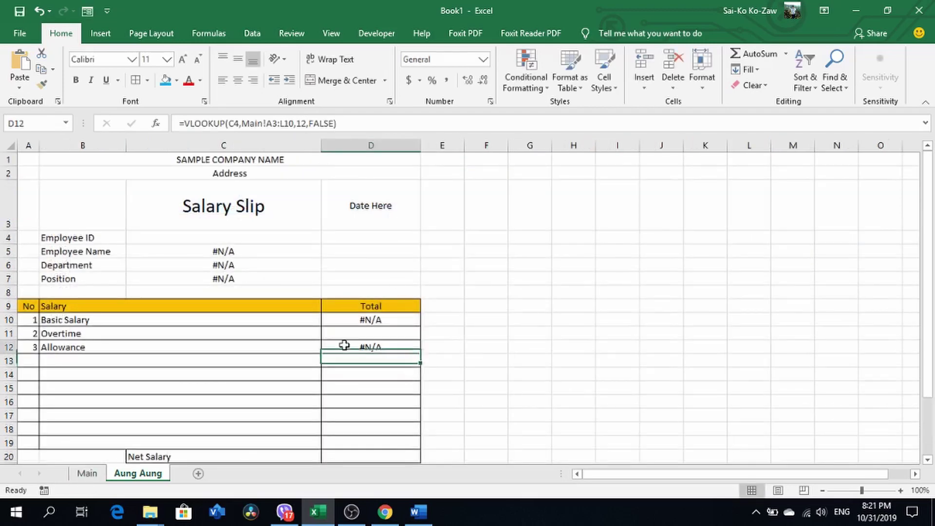
{"action": "scroll", "coordinate": [343, 348], "scroll_direction": "down", "scroll_amount": 1}
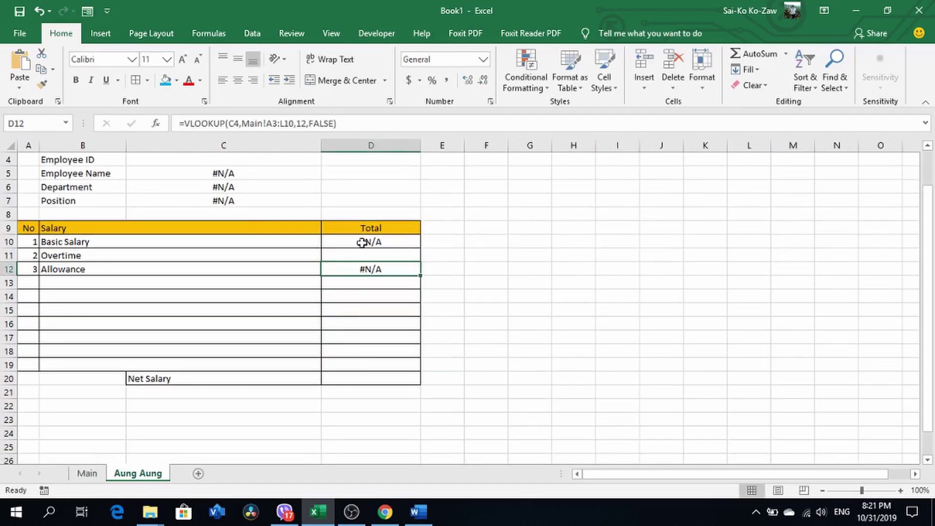
{"action": "left_click", "coordinate": [349, 257]}
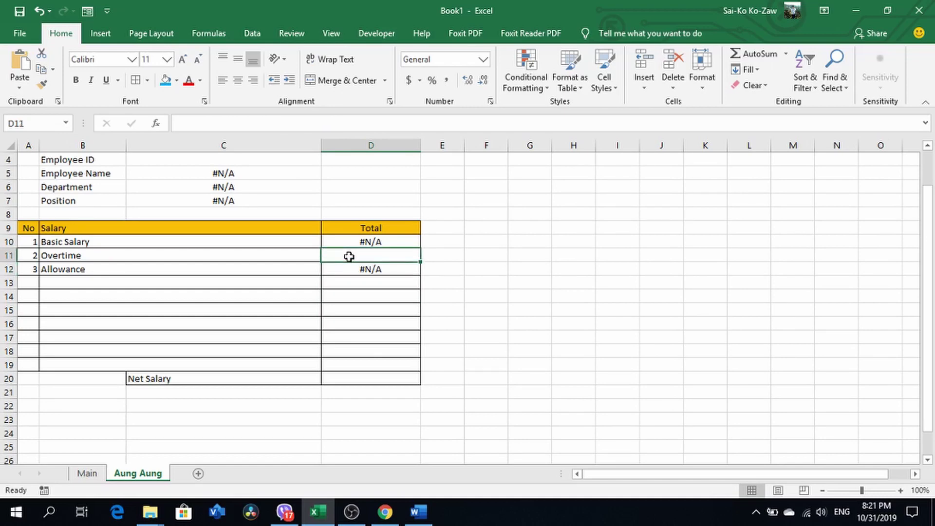
{"action": "type", "text": "="}
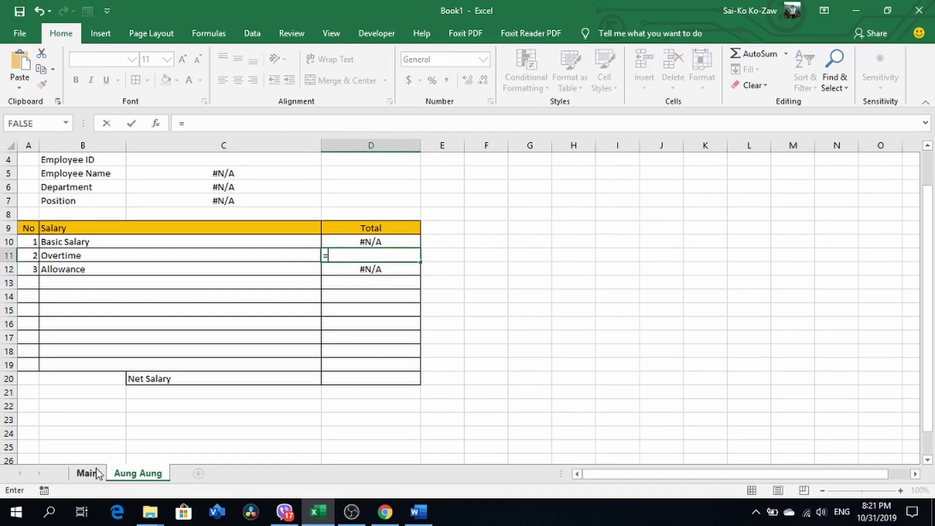
{"action": "left_click", "coordinate": [88, 473]}
{"action": "left_click", "coordinate": [584, 225]}
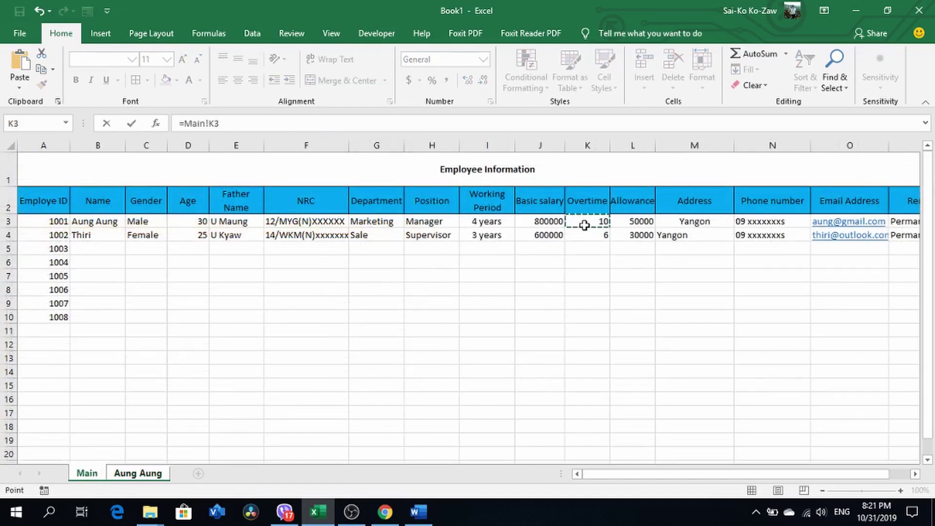
{"action": "key", "text": "Return"}
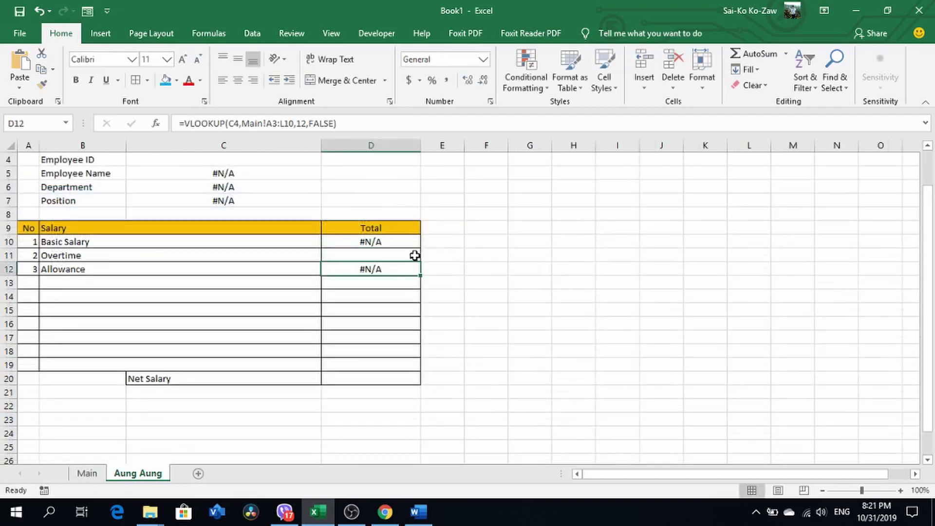
- Clear D11 and enter =D10/20 instead
{"action": "left_click", "coordinate": [415, 255]}
{"action": "key", "text": "Delete"}
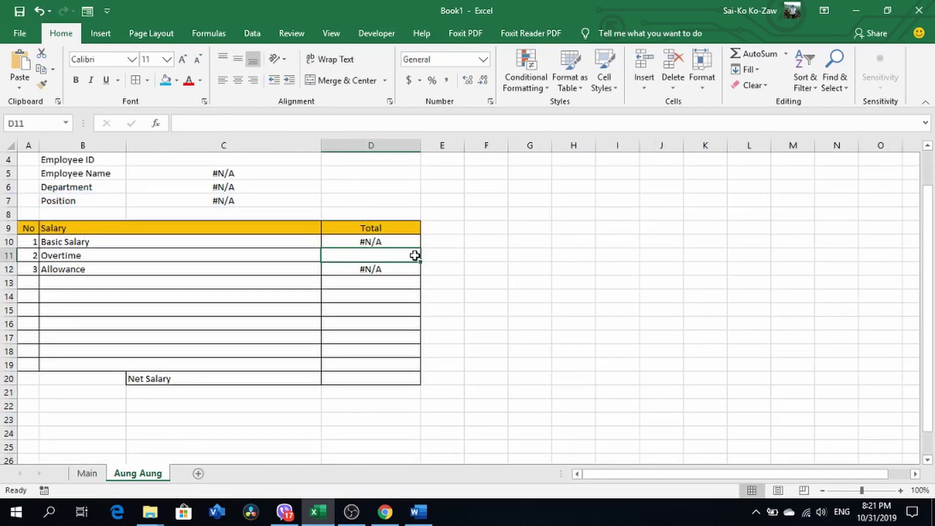
{"action": "type", "text": "="}
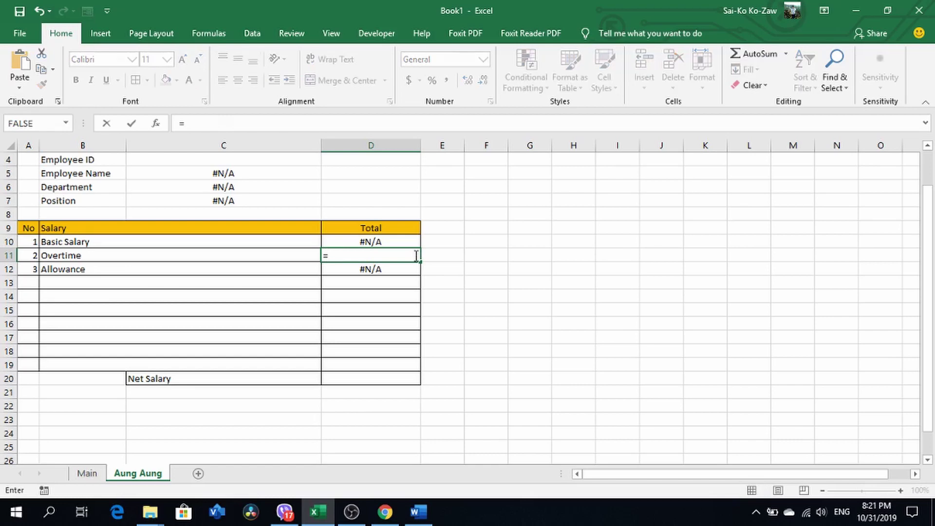
{"action": "left_click", "coordinate": [391, 242]}
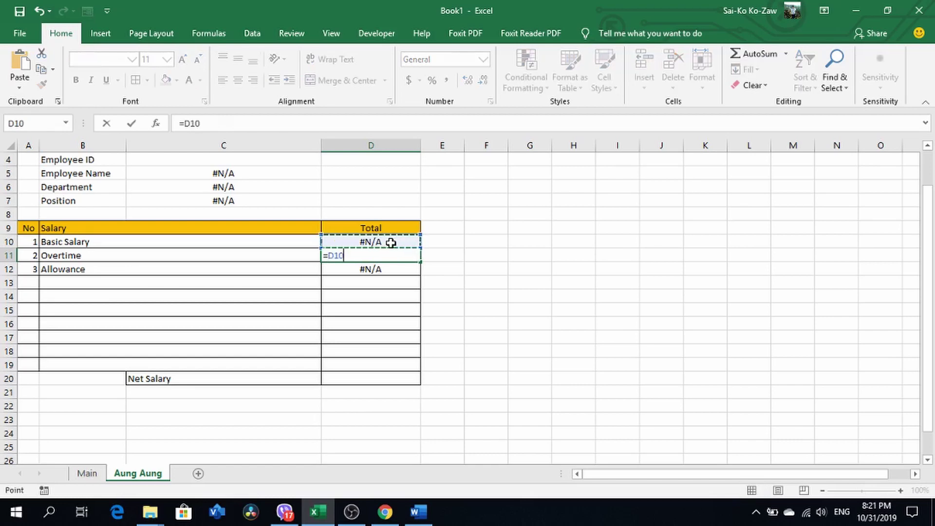
{"action": "type", "text": "/"}
{"action": "type", "text": "20"}
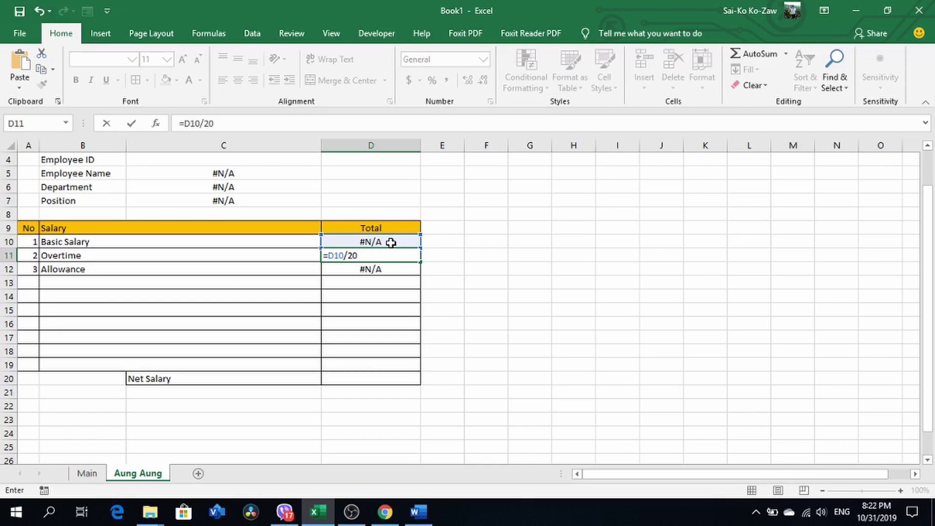
- Extend the Overtime formula to =(((D10/20)/8)*2)* by dividing by 8 and doubling
{"action": "left_click", "coordinate": [330, 255]}
{"action": "type", "text": "("}
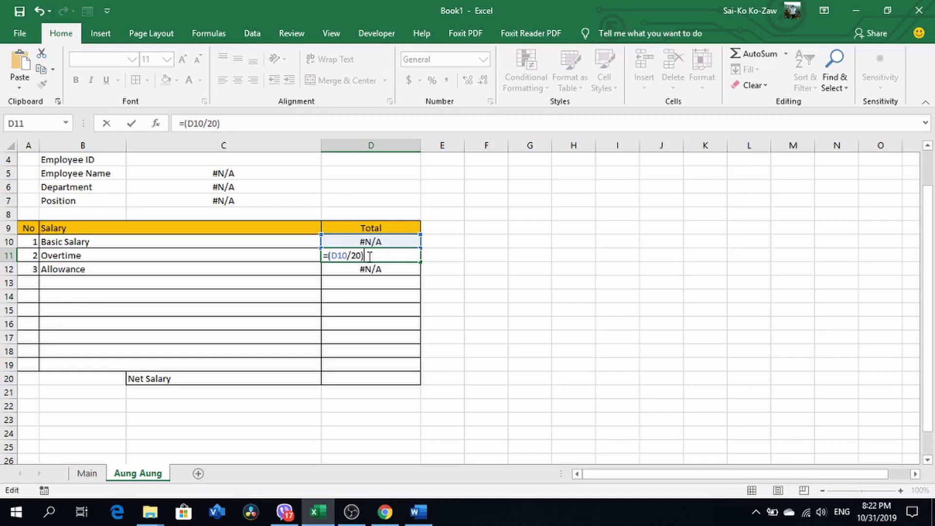
{"action": "type", "text": "/"}
{"action": "type", "text": "8"}
{"action": "type", "text": ")"}
{"action": "left_click", "coordinate": [329, 256]}
{"action": "type", "text": "("}
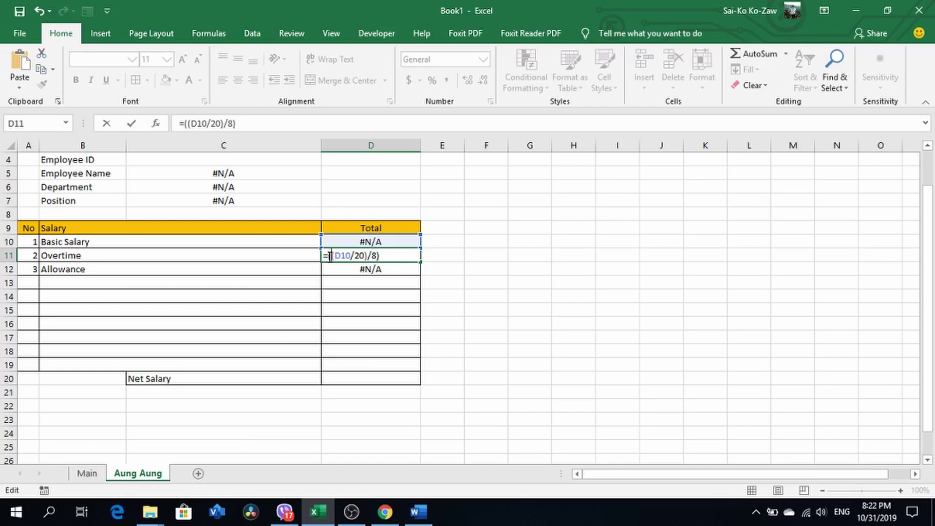
{"action": "left_click", "coordinate": [387, 258]}
{"action": "type", "text": "2"}
{"action": "type", "text": ")"}
{"action": "type", "text": "("}
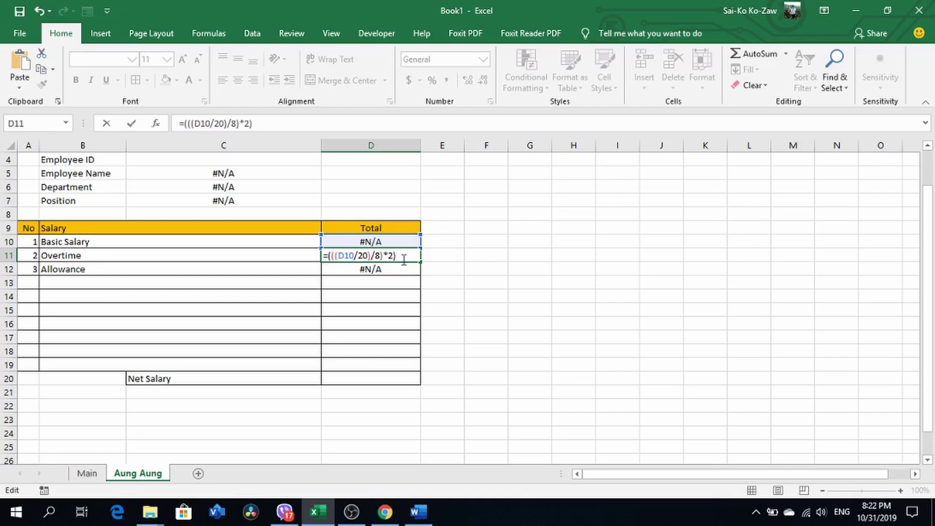
{"action": "type", "text": "*"}
- Append a VLOOKUP on C4 against Main!A3:K10 to the Overtime formula
{"action": "type", "text": "vlo"}
{"action": "key", "text": "Tab"}
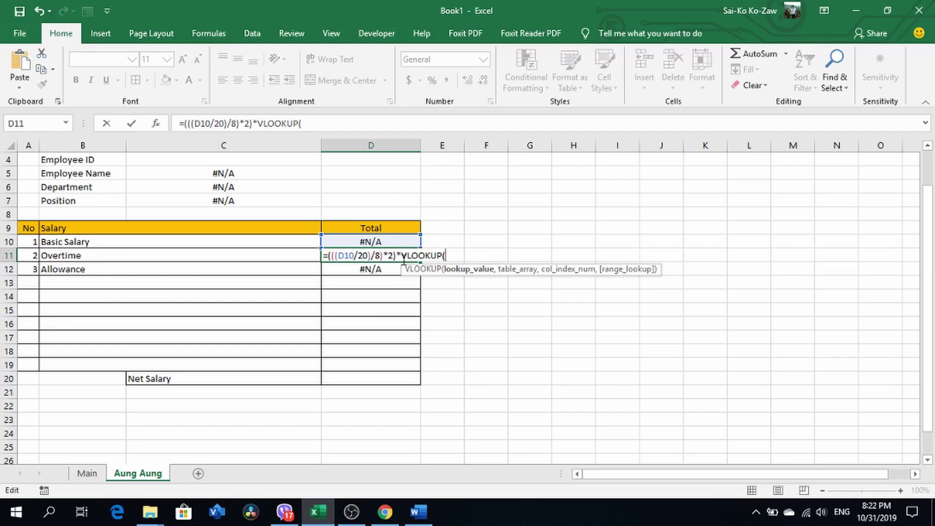
{"action": "left_click", "coordinate": [207, 163]}
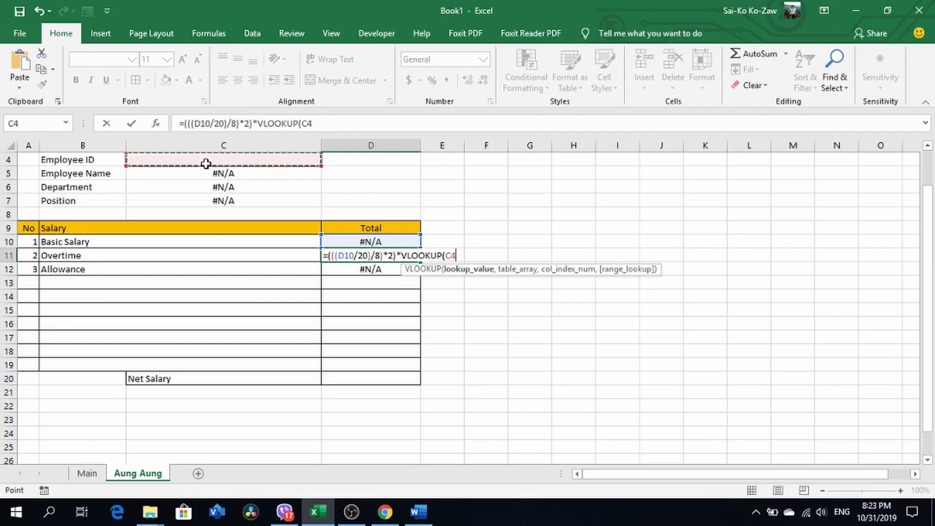
{"action": "type", "text": ","}
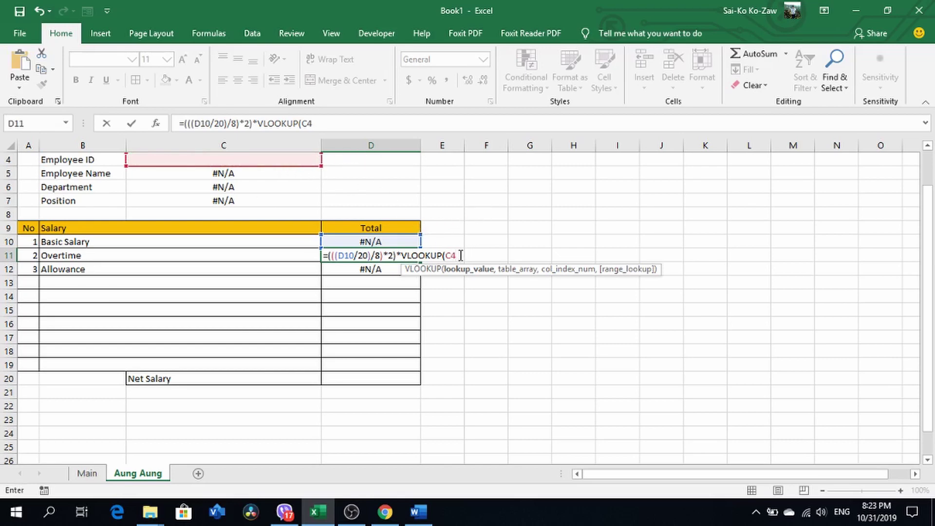
{"action": "type", "text": ","}
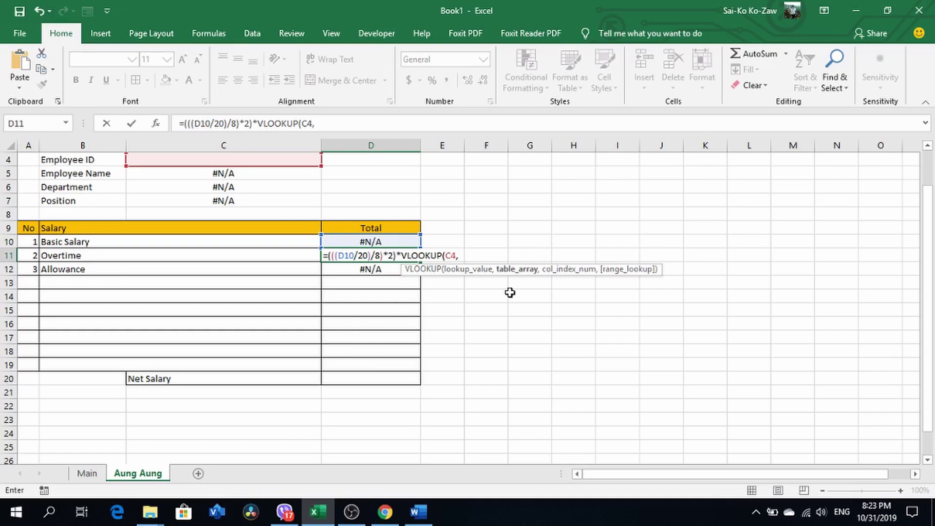
{"action": "left_click", "coordinate": [85, 473]}
{"action": "left_click_drag", "start_coordinate": [58, 221], "coordinate": [607, 310]}
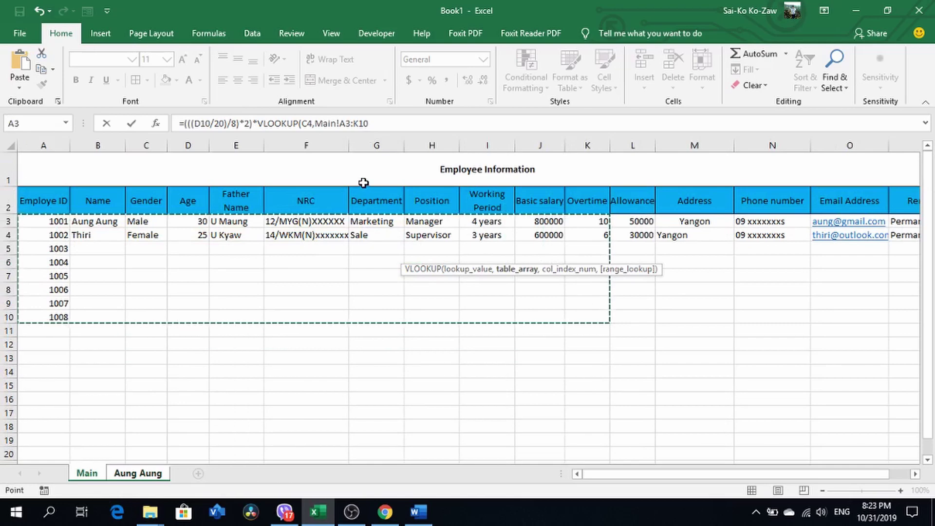
- Complete it with column 11 and FALSE, giving =(((D10/20)/8)*2)*VLOOKUP(C4,Main!A3:K10,11,FALSE)
{"action": "left_click", "coordinate": [380, 128]}
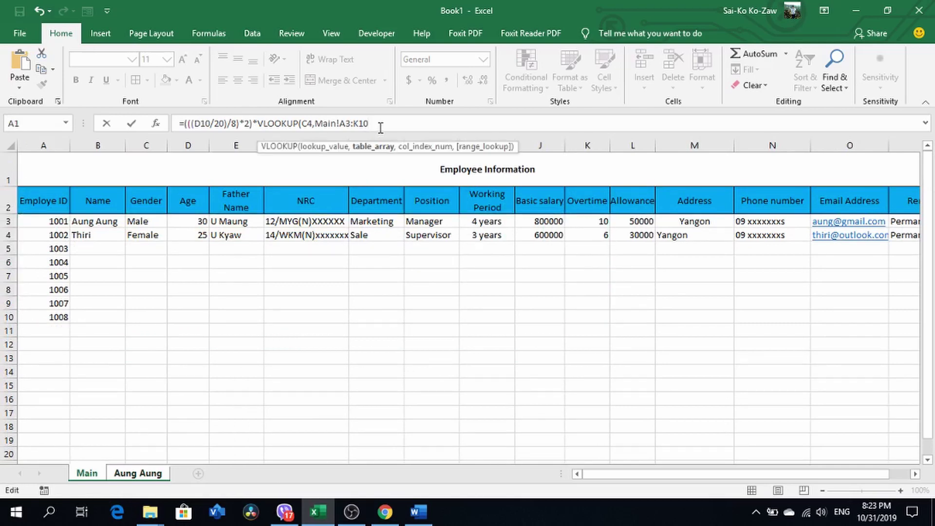
{"action": "type", "text": ","}
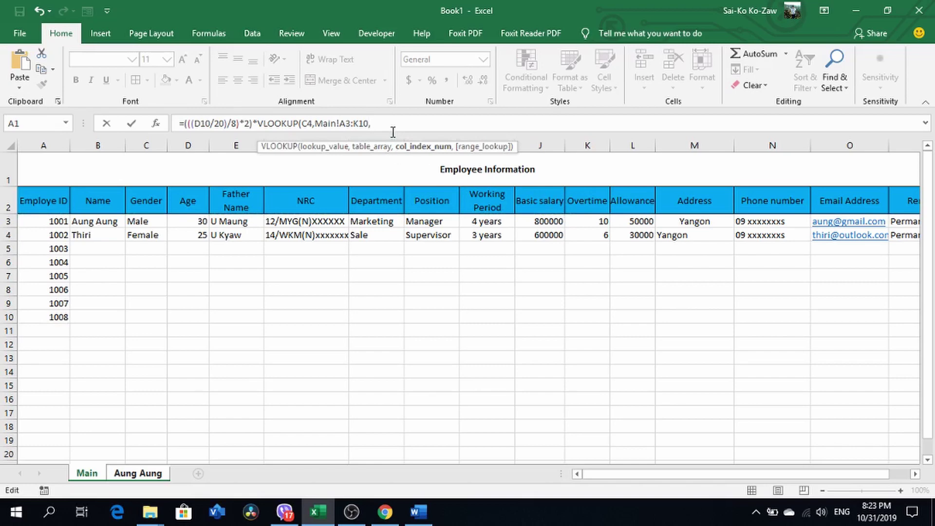
{"action": "type", "text": "11,"}
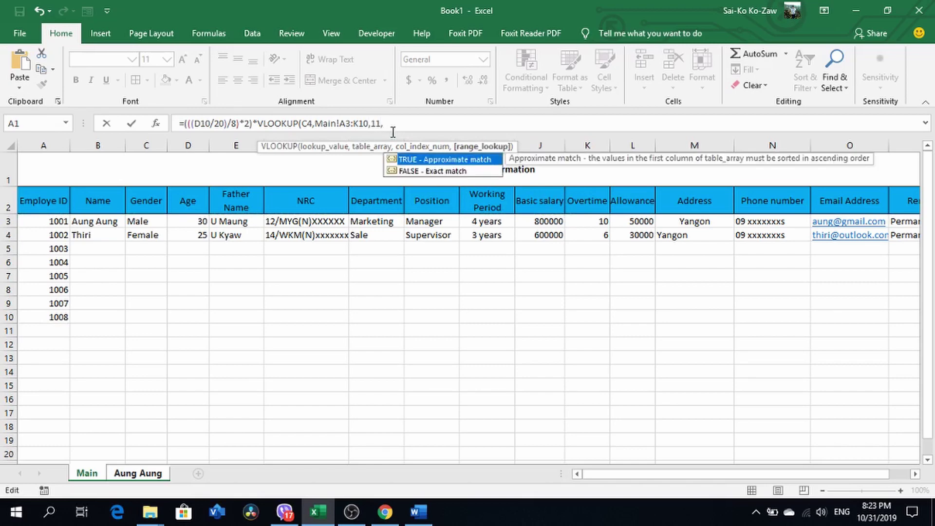
{"action": "key", "text": "Down"}
{"action": "key", "text": "Tab"}
{"action": "type", "text": ")"}
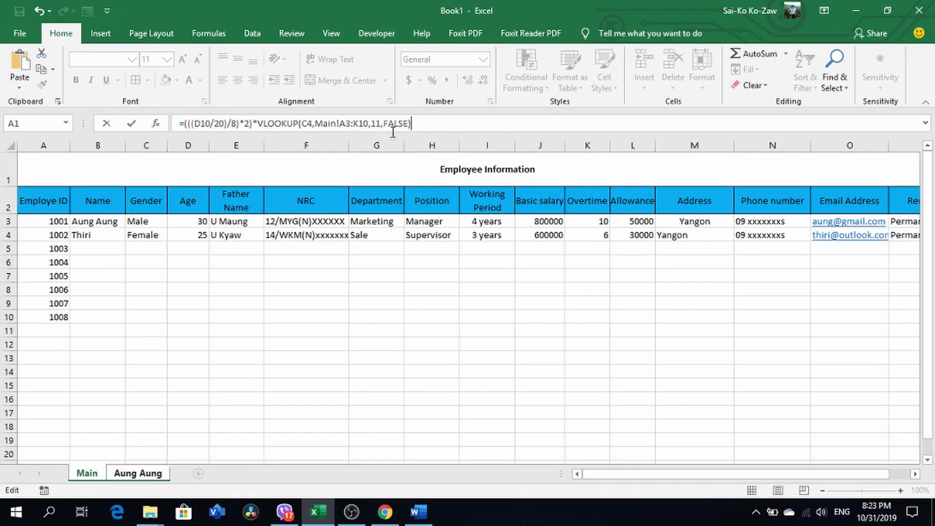
{"action": "key", "text": "Return"}
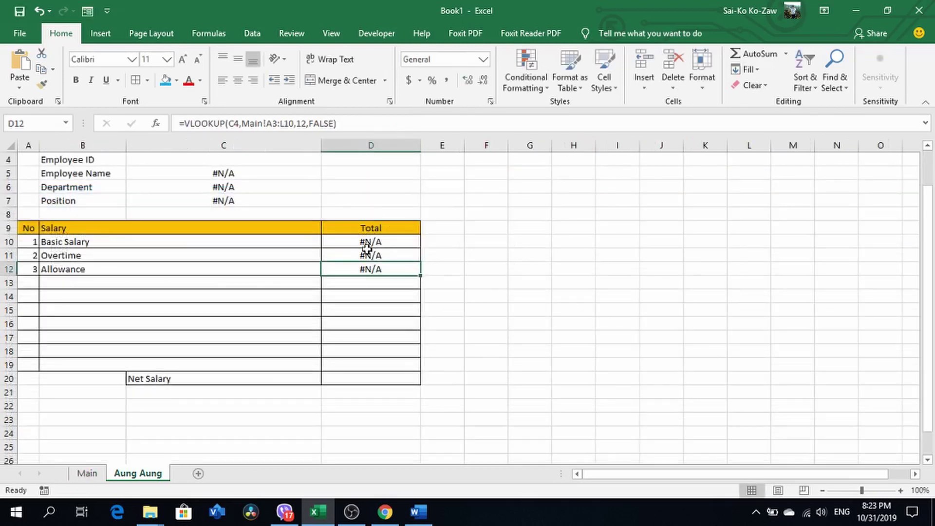
{"action": "left_click", "coordinate": [366, 254]}
- Enter =SUM(D10:D19) in D20 as the Net Salary total
{"action": "left_click", "coordinate": [371, 378]}
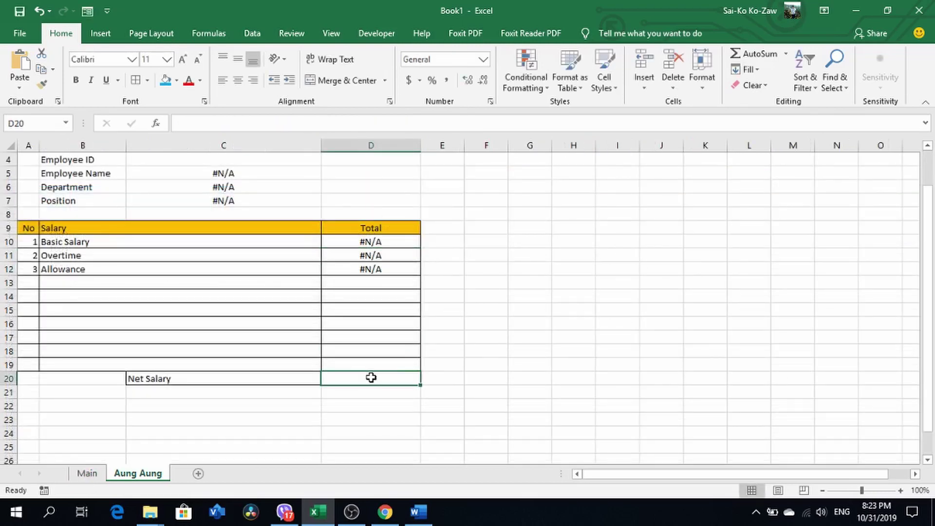
{"action": "type", "text": "=sum"}
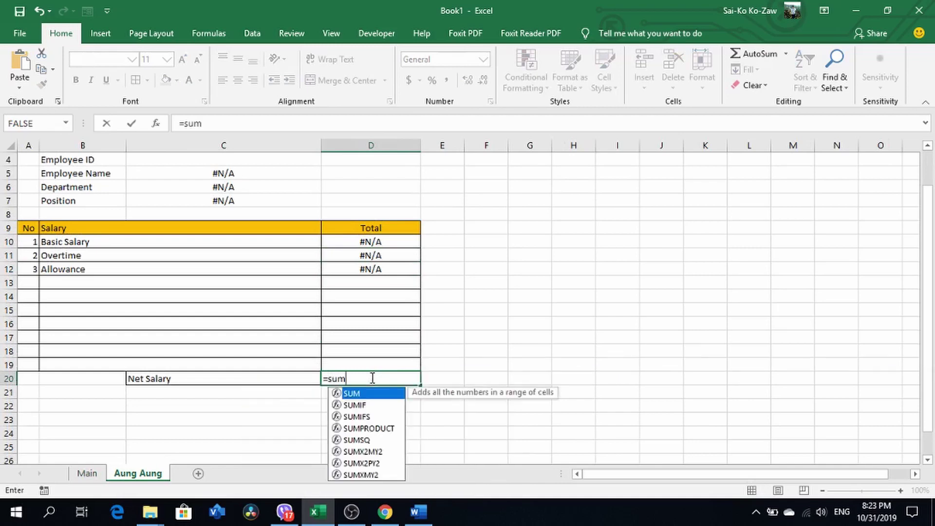
{"action": "key", "text": "Tab"}
{"action": "left_click_drag", "start_coordinate": [349, 242], "coordinate": [350, 362]}
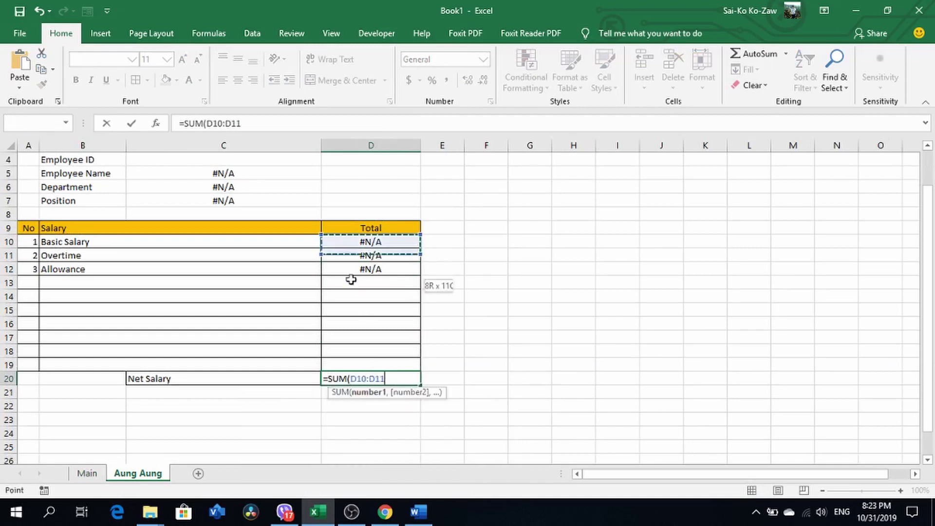
{"action": "type", "text": ")"}
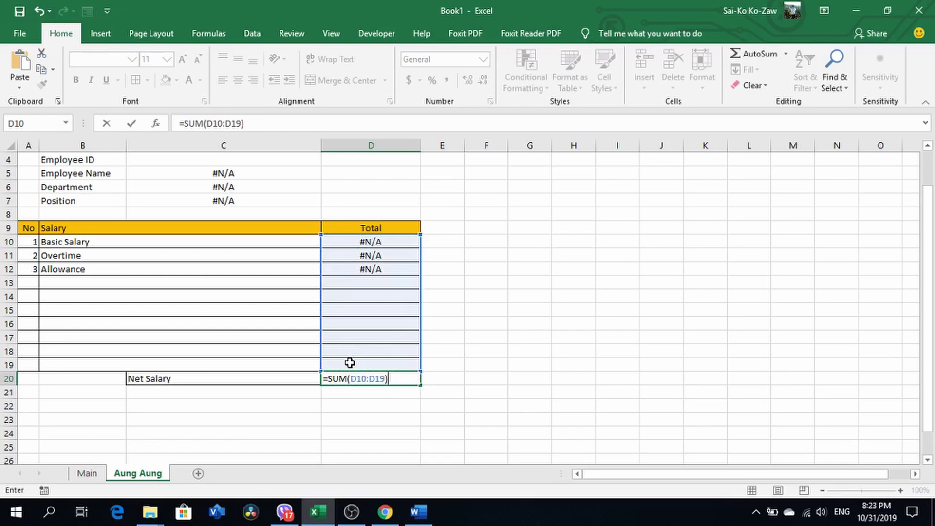
{"action": "key", "text": "Return"}
- Enter employee ID 1001 in C4 and left-align it
{"action": "scroll", "coordinate": [285, 246], "scroll_direction": "up", "scroll_amount": 1}
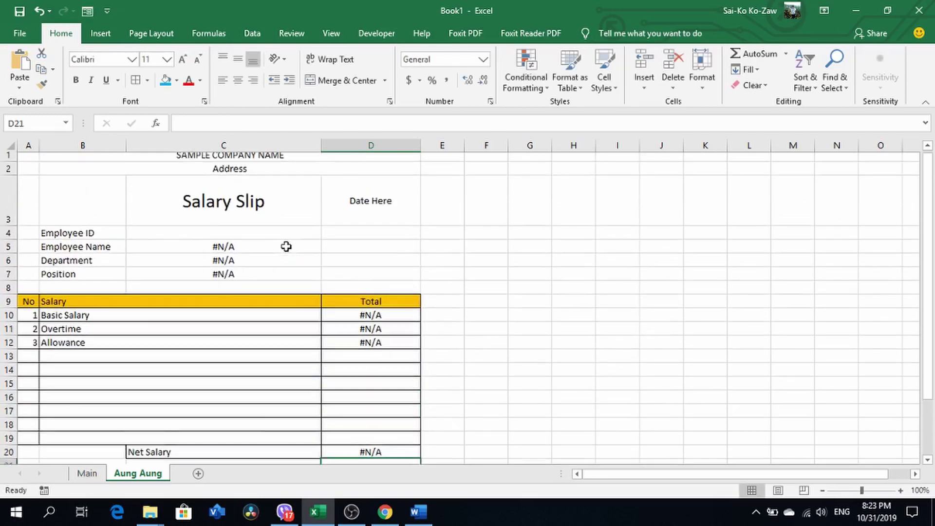
{"action": "left_click", "coordinate": [268, 233]}
{"action": "type", "text": "100"}
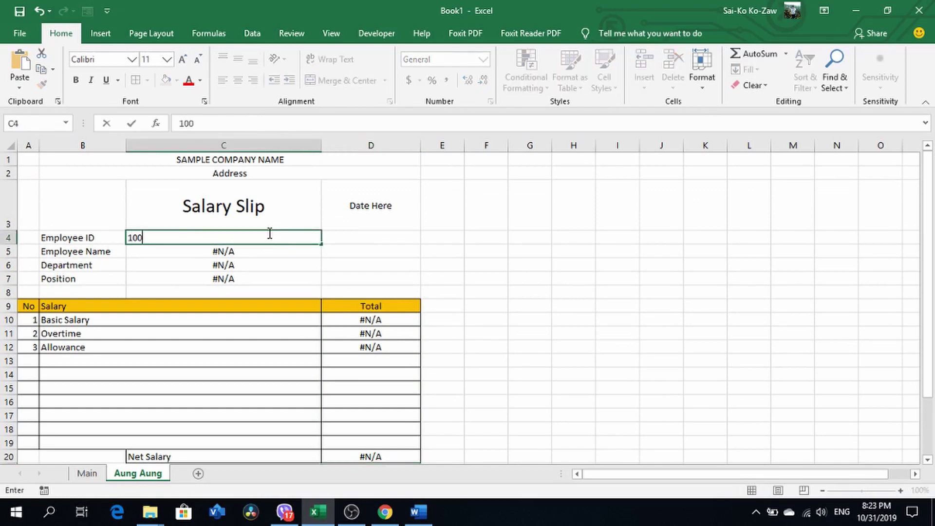
{"action": "type", "text": "1"}
{"action": "key", "text": "Return"}
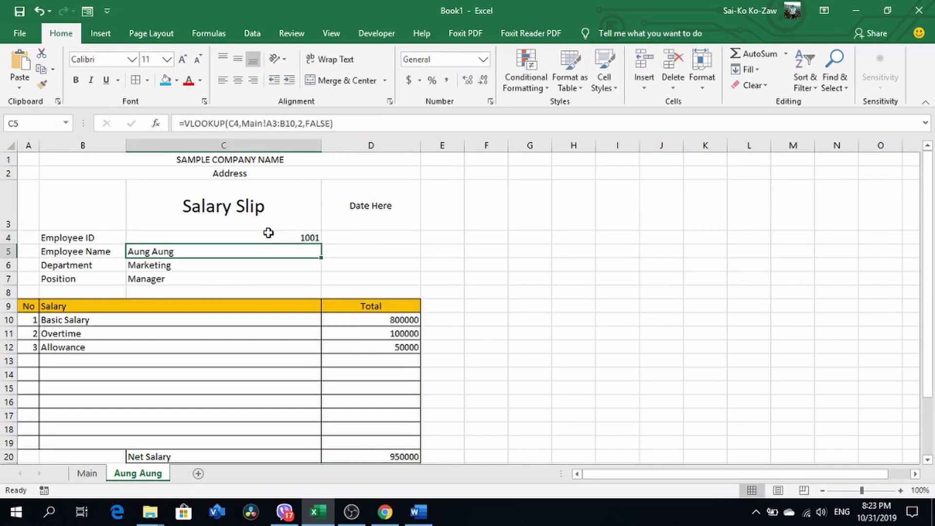
{"action": "left_click", "coordinate": [268, 232]}
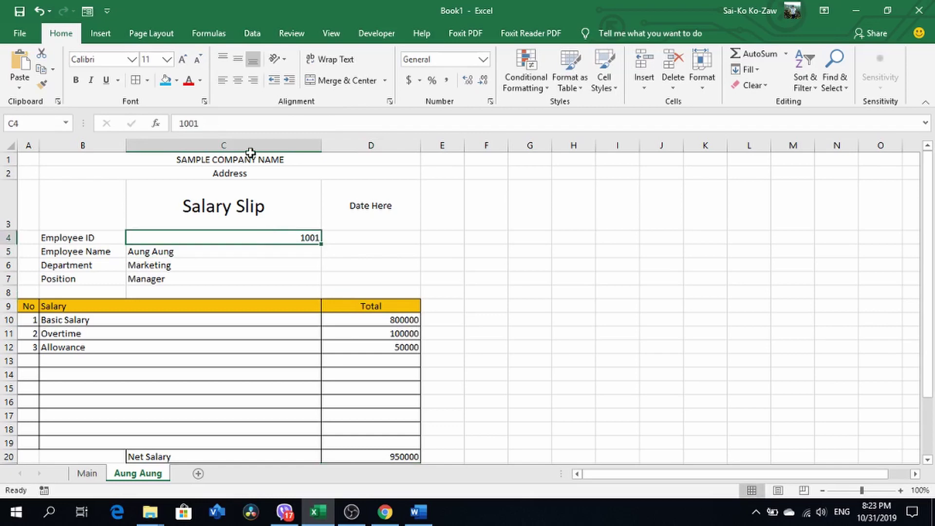
{"action": "left_click", "coordinate": [223, 80]}
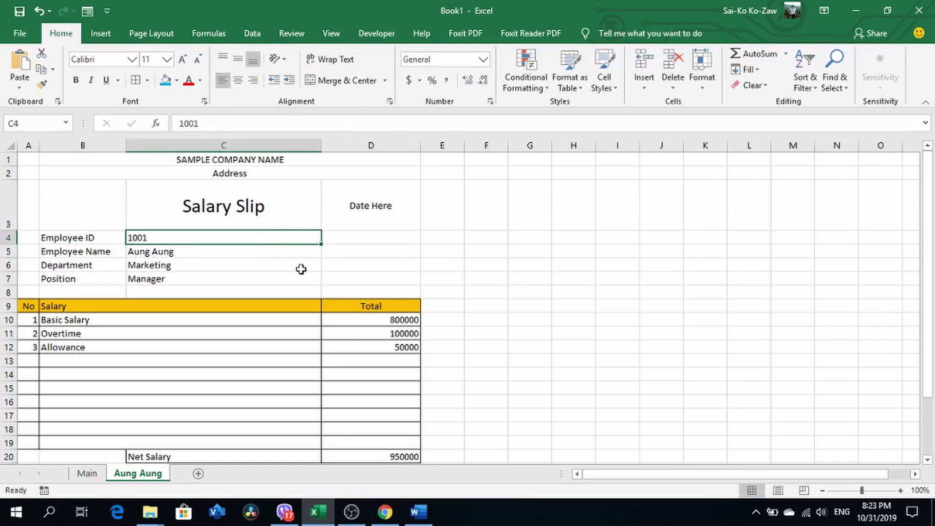
- Review the Employee Name, Basic Salary and Overtime lookup formulas on the slip
{"action": "left_click", "coordinate": [248, 253]}
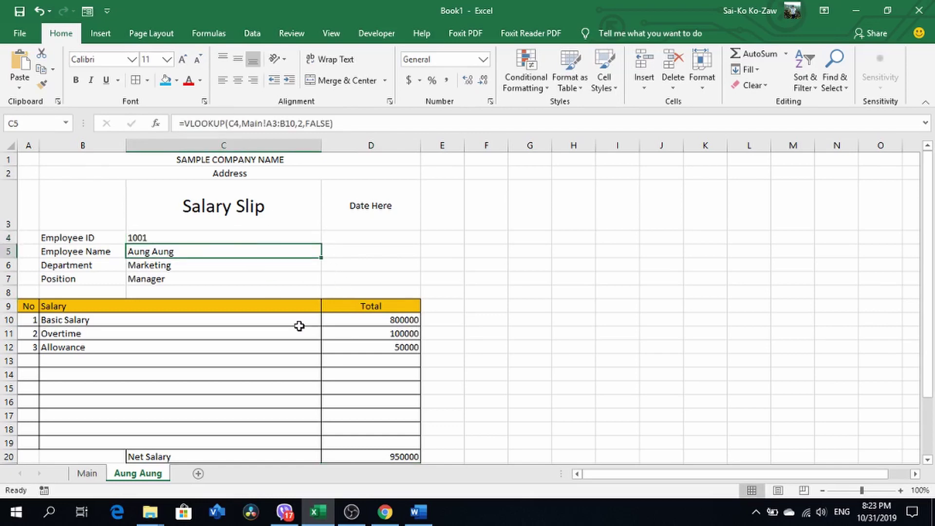
{"action": "left_click", "coordinate": [350, 319]}
{"action": "left_click", "coordinate": [184, 237]}
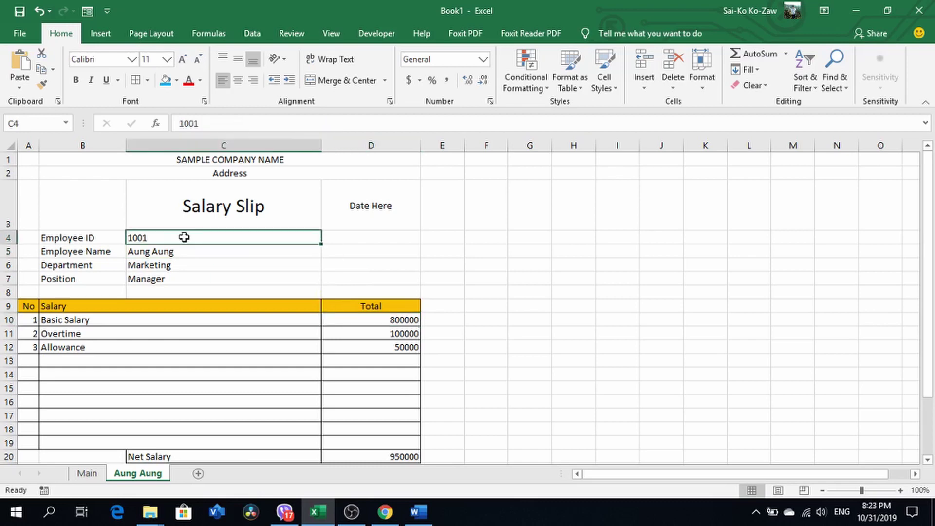
{"action": "left_click", "coordinate": [333, 320]}
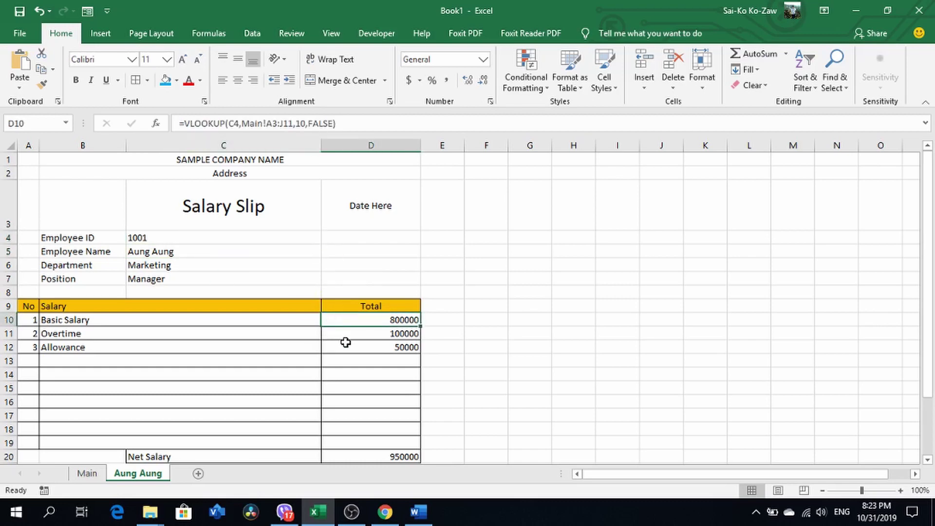
{"action": "left_click", "coordinate": [345, 337]}
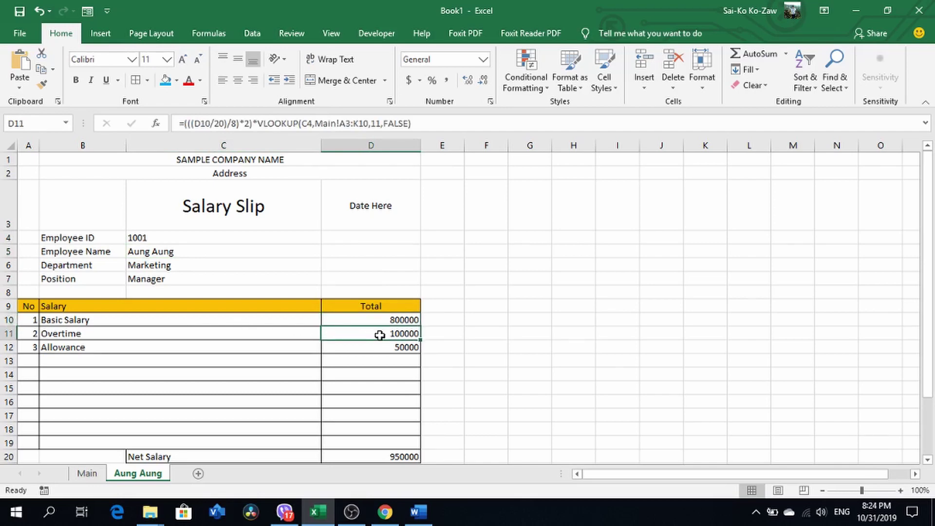
{"action": "left_click", "coordinate": [385, 317]}
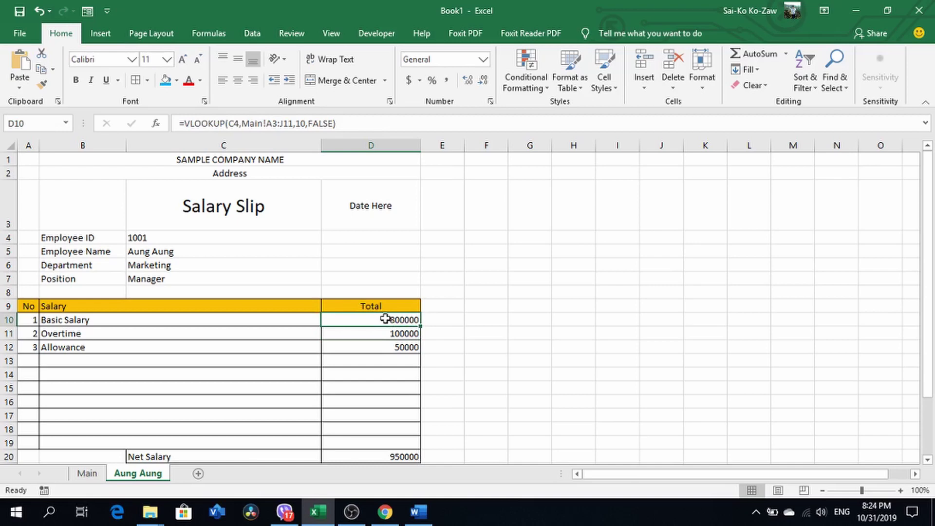
{"action": "left_click", "coordinate": [402, 335]}
{"action": "left_click", "coordinate": [386, 318]}
{"action": "left_click", "coordinate": [384, 330]}
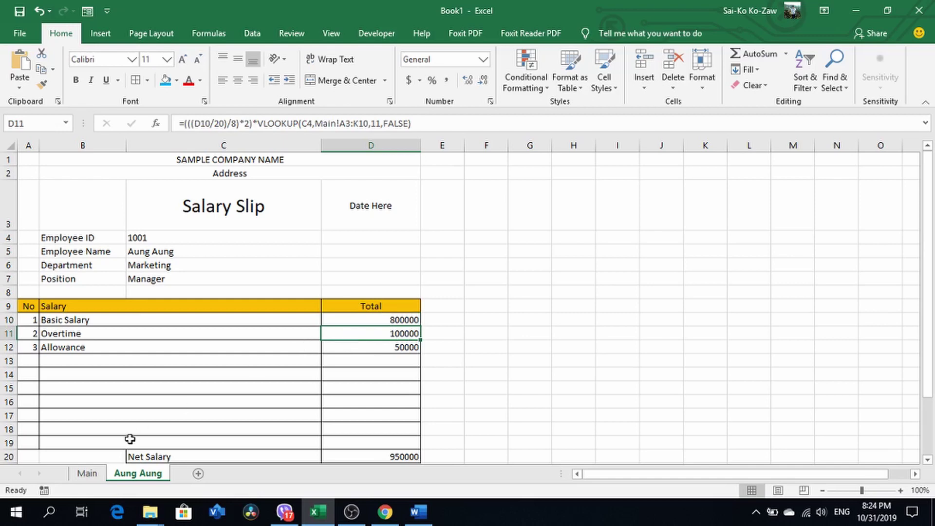
{"action": "left_click", "coordinate": [86, 473]}
{"action": "left_click", "coordinate": [601, 223]}
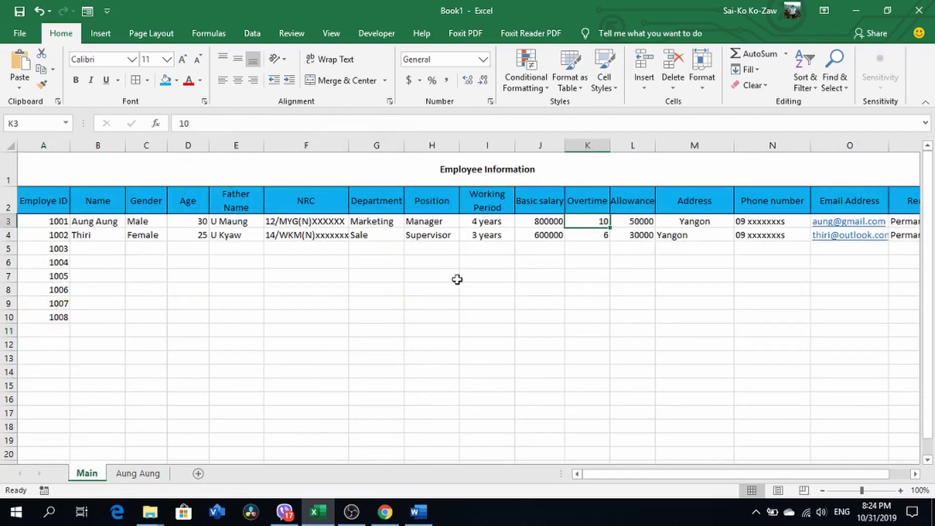
{"action": "left_click", "coordinate": [133, 470]}
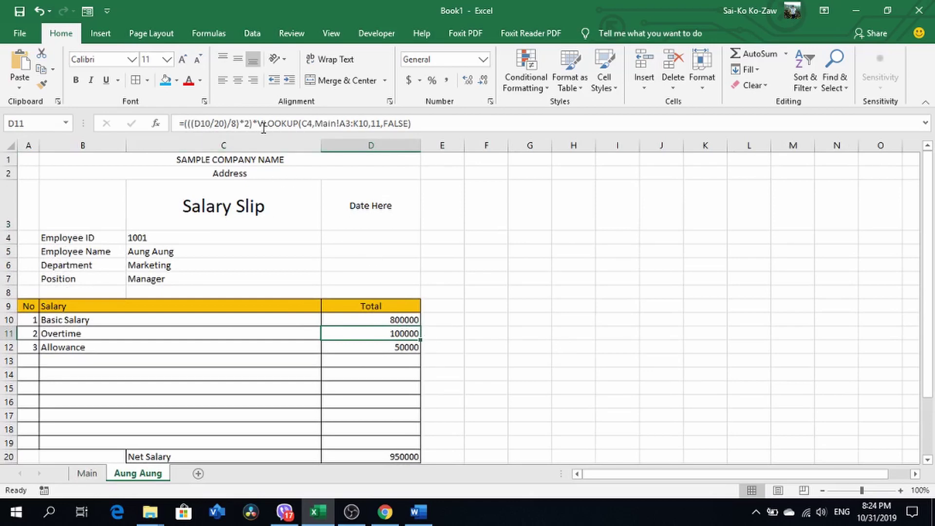
{"action": "left_click", "coordinate": [441, 331]}
- Begin the E11 formula as =(D10/160)*2*VLOOKUP( using Basic Salary D10
{"action": "type", "text": "="}
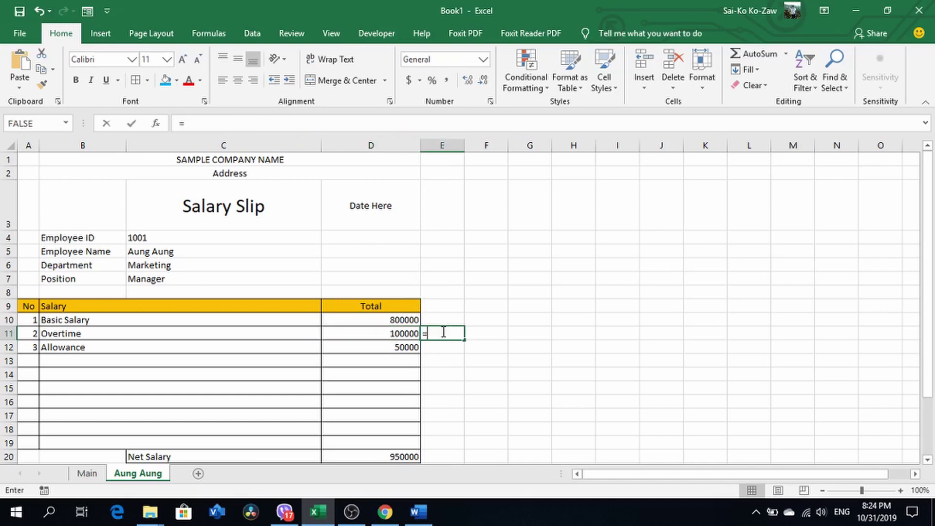
{"action": "type", "text": "v"}
{"action": "key", "text": "BackSpace"}
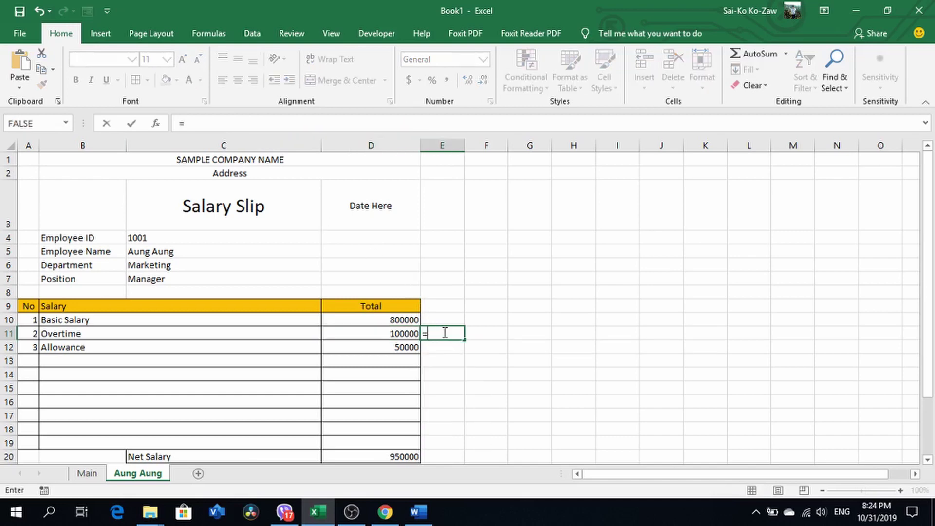
{"action": "left_click", "coordinate": [409, 320]}
{"action": "type", "text": "/"}
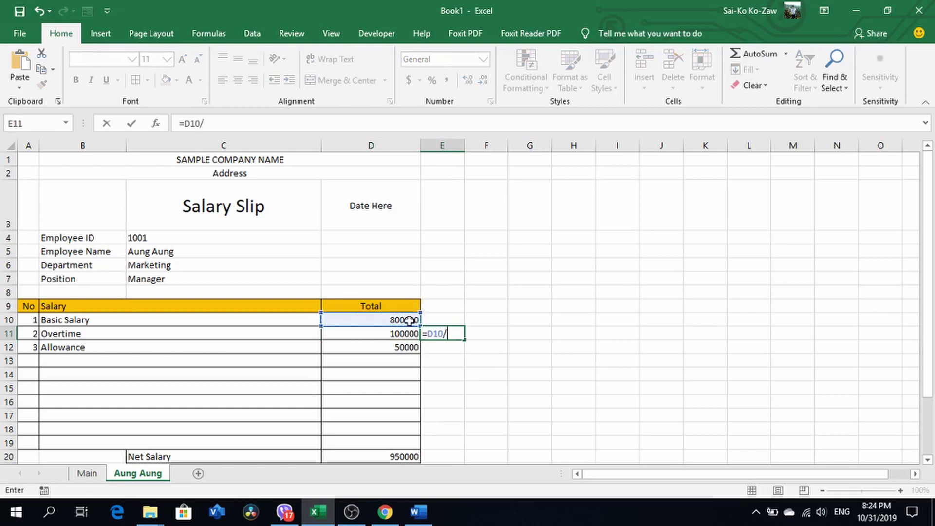
{"action": "type", "text": "16"}
{"action": "type", "text": "0"}
{"action": "type", "text": ")"}
{"action": "left_click", "coordinate": [427, 334]}
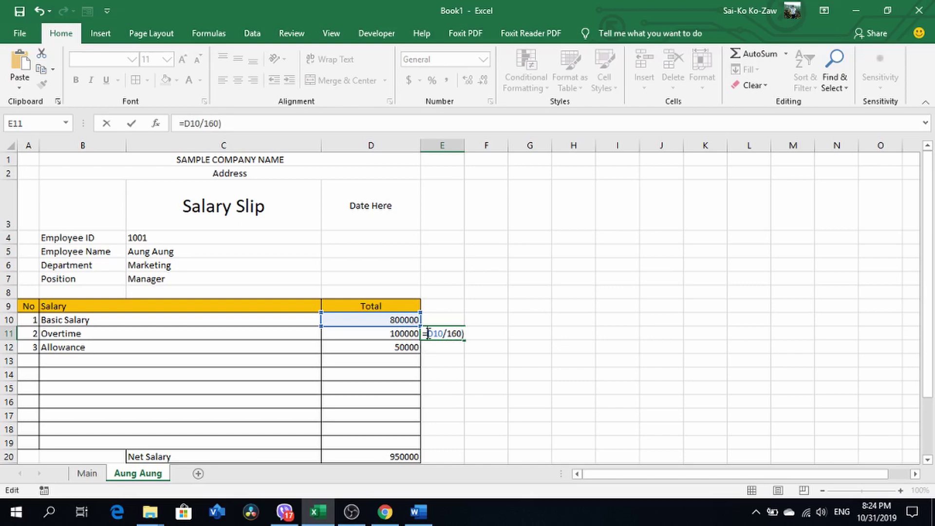
{"action": "type", "text": "("}
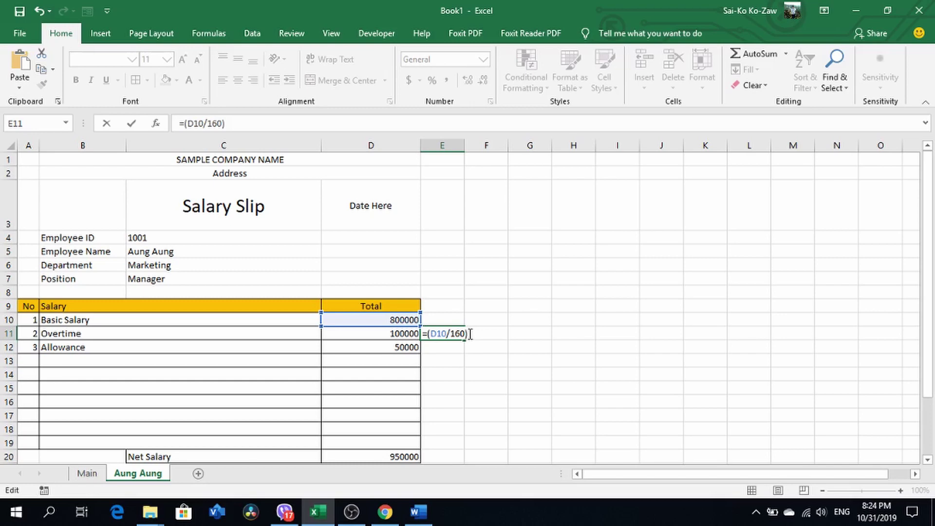
{"action": "type", "text": "*"}
{"action": "type", "text": "2"}
{"action": "type", "text": "*"}
{"action": "type", "text": "vlo"}
{"action": "key", "text": "Tab"}
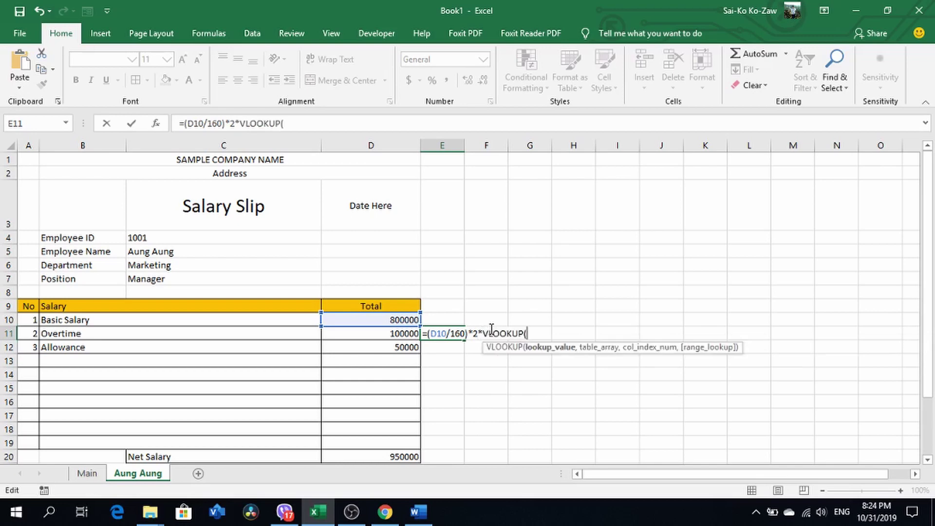
- Finish the lookup with C4, Main!A3:K10, column 11 and FALSE, then commit it
{"action": "left_click", "coordinate": [197, 237]}
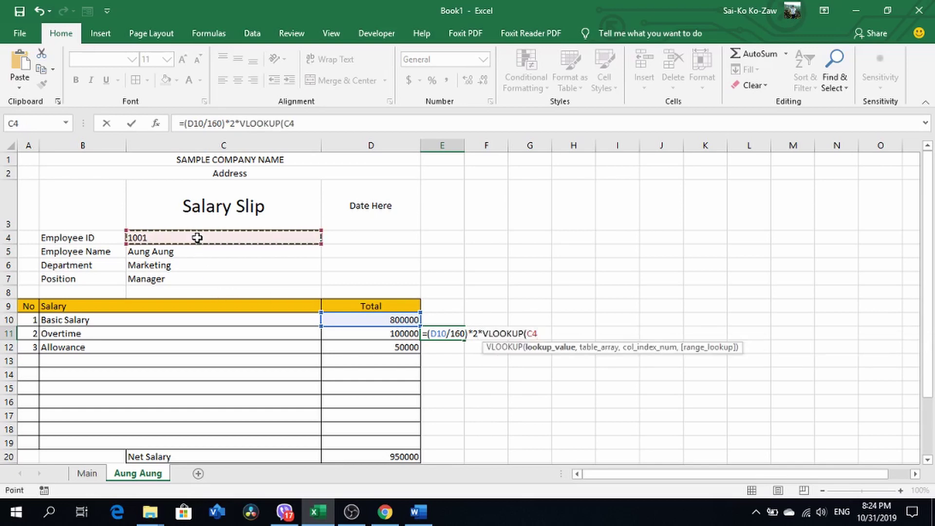
{"action": "type", "text": ","}
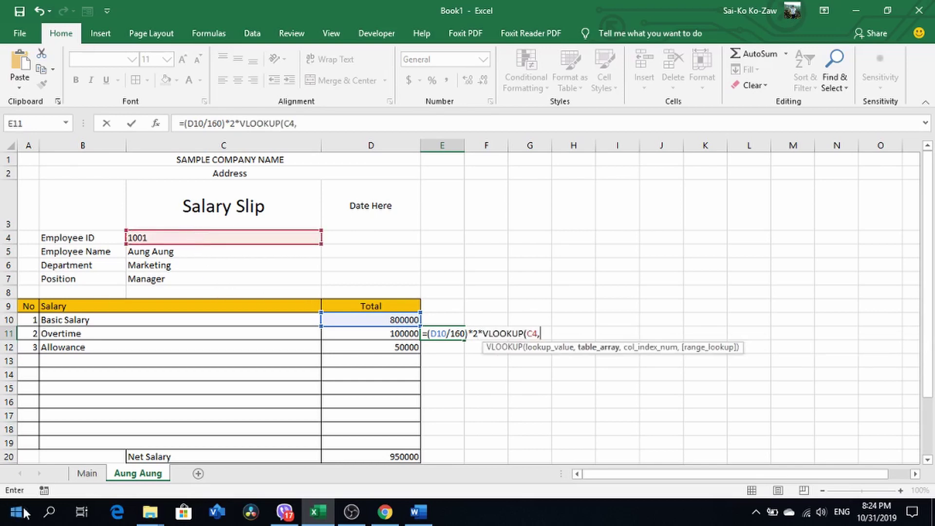
{"action": "left_click", "coordinate": [82, 474]}
{"action": "left_click_drag", "start_coordinate": [48, 223], "coordinate": [576, 314]}
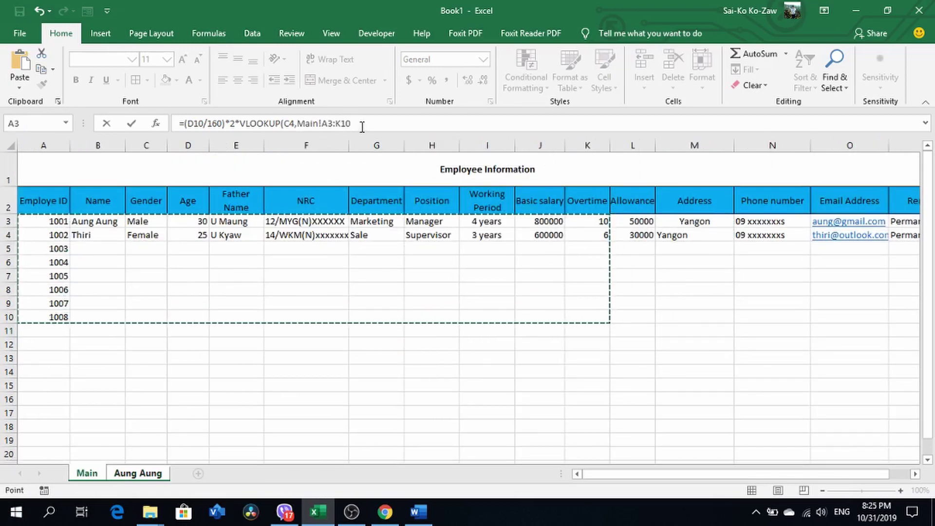
{"action": "type", "text": ",11"}
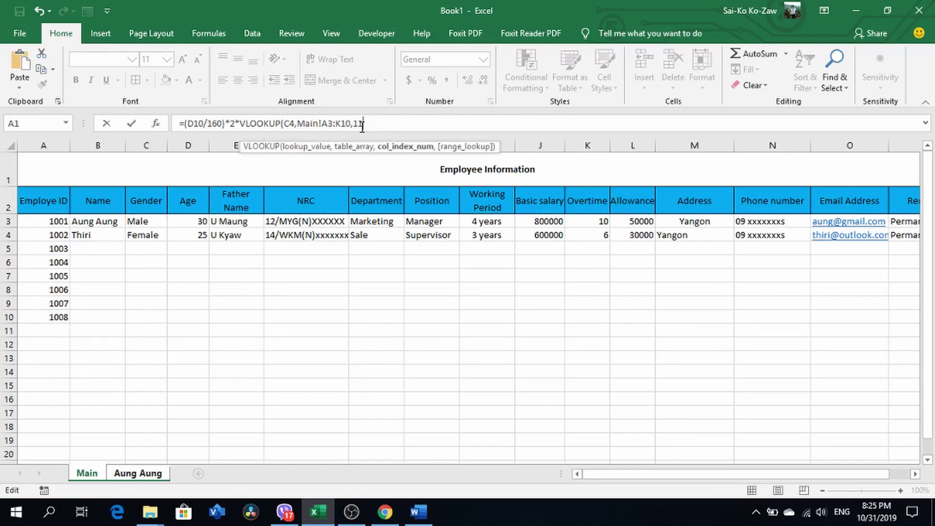
{"action": "type", "text": ","}
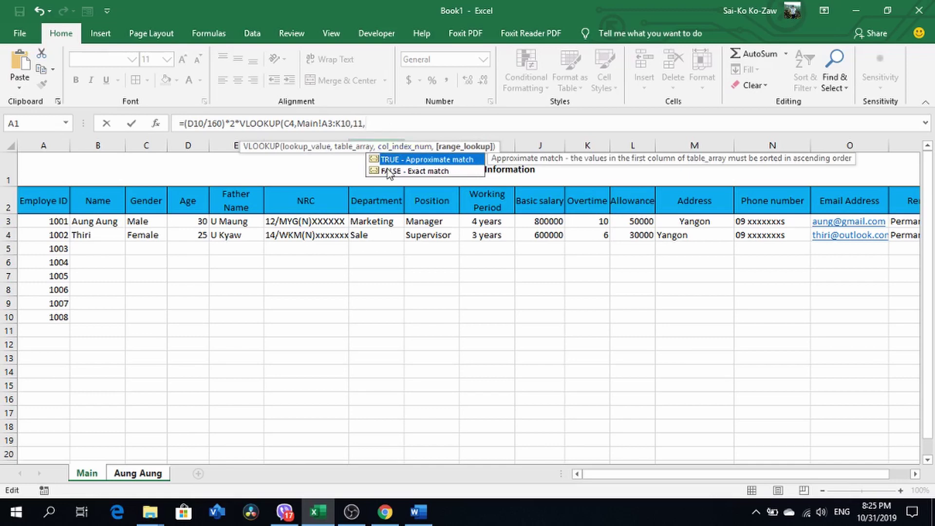
{"action": "left_click", "coordinate": [389, 171]}
{"action": "double_click", "coordinate": [389, 171]}
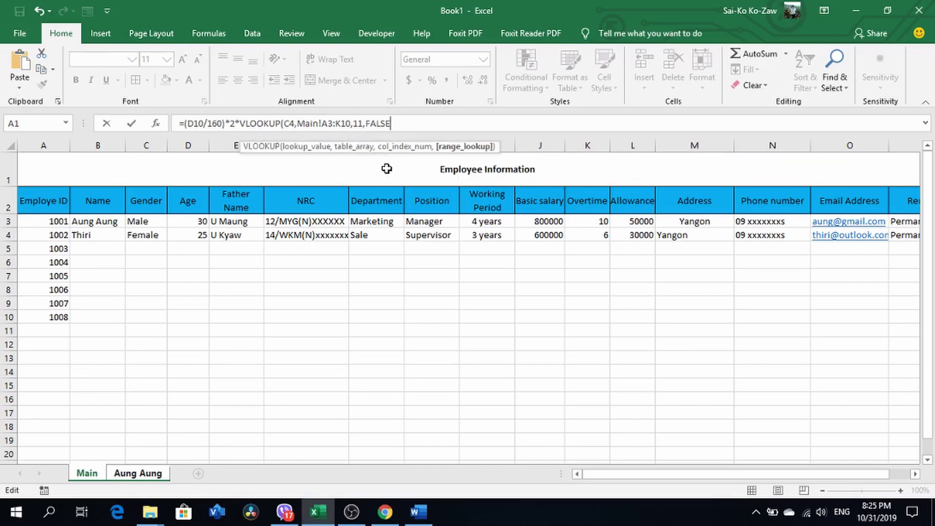
{"action": "type", "text": ")"}
{"action": "key", "text": "Return"}
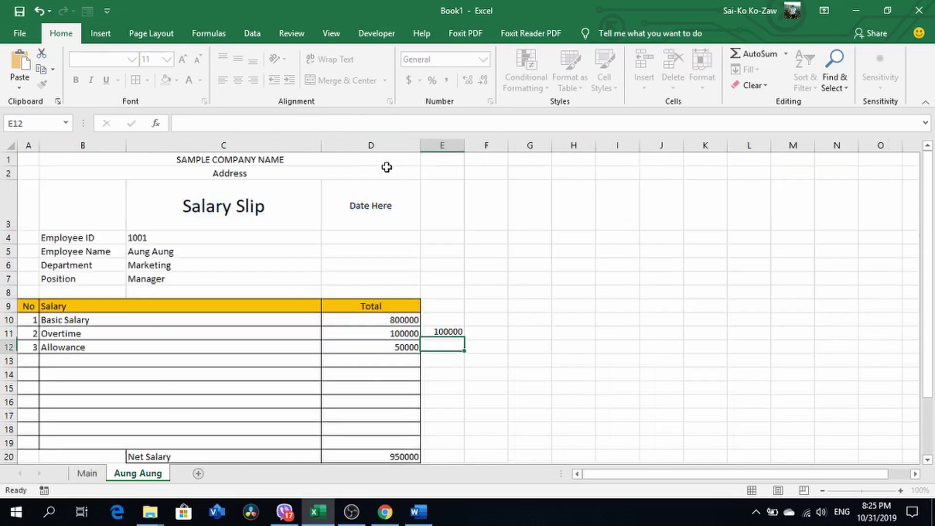
{"action": "left_click", "coordinate": [452, 332]}
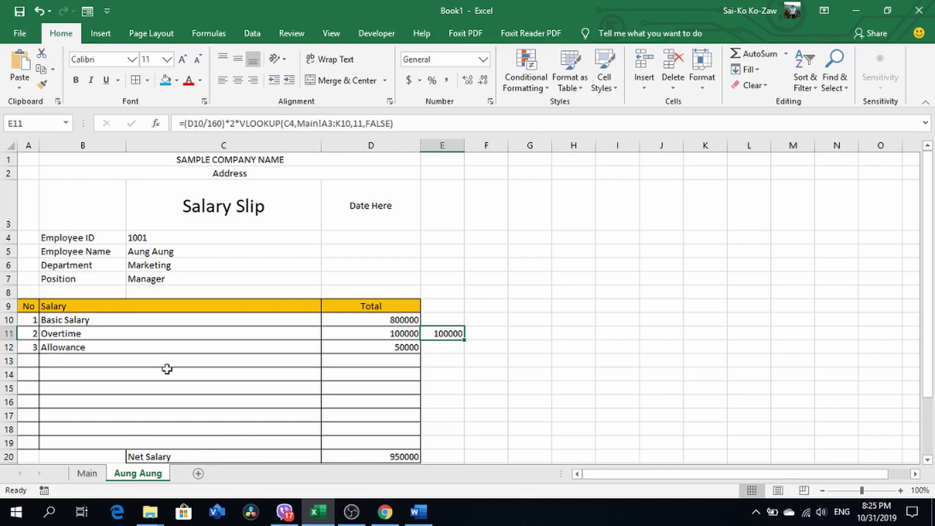
{"action": "scroll", "coordinate": [165, 271], "scroll_direction": "down", "scroll_amount": 2}
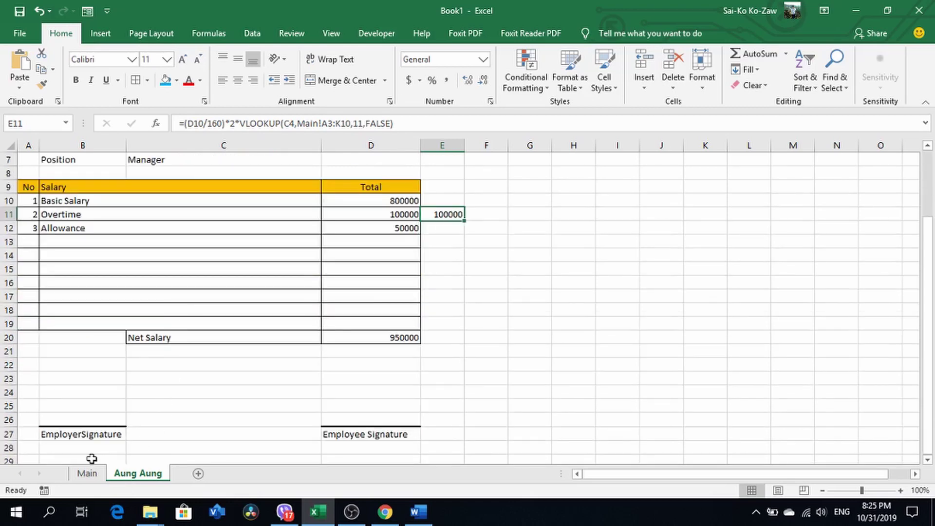
{"action": "left_click", "coordinate": [86, 473]}
{"action": "left_click", "coordinate": [114, 237]}
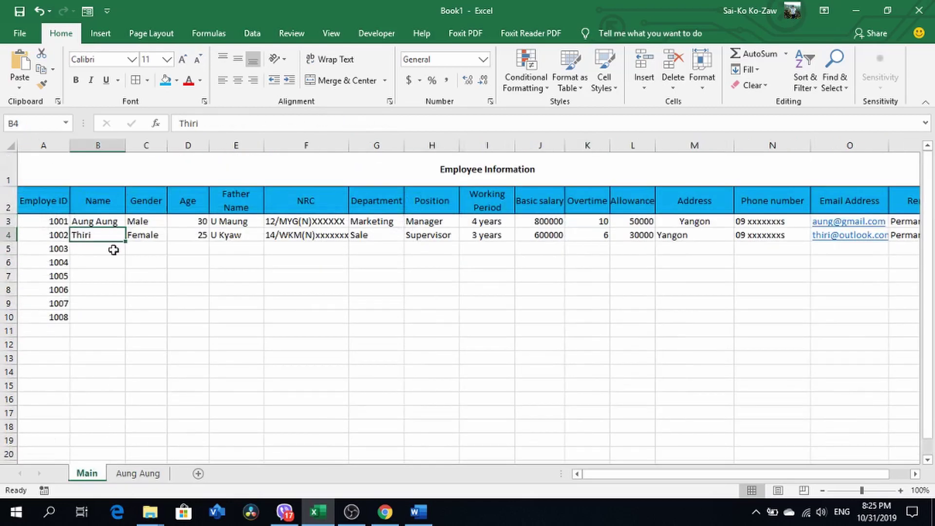
{"action": "left_click", "coordinate": [137, 473]}
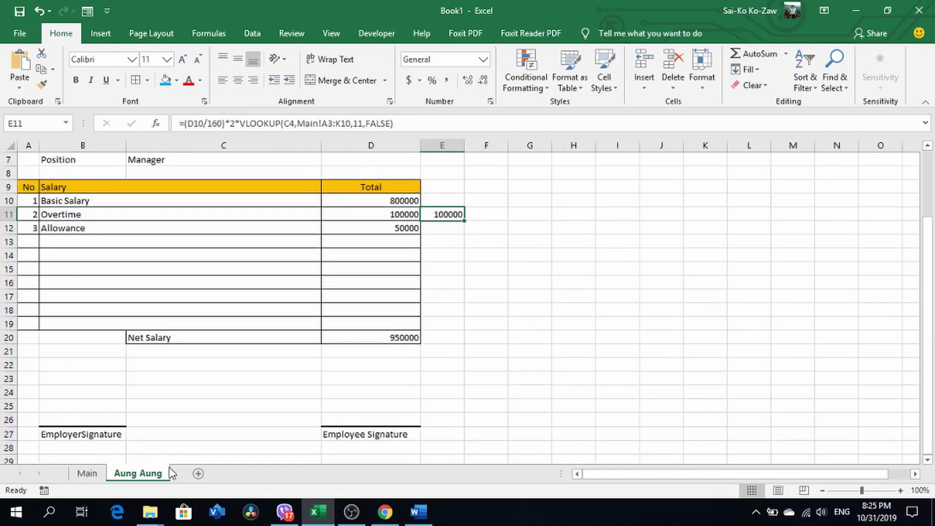
- Duplicate the Aung Aung slip sheet and name the copy Thiri
{"action": "left_click_drag", "start_coordinate": [172, 472], "coordinate": [190, 478]}
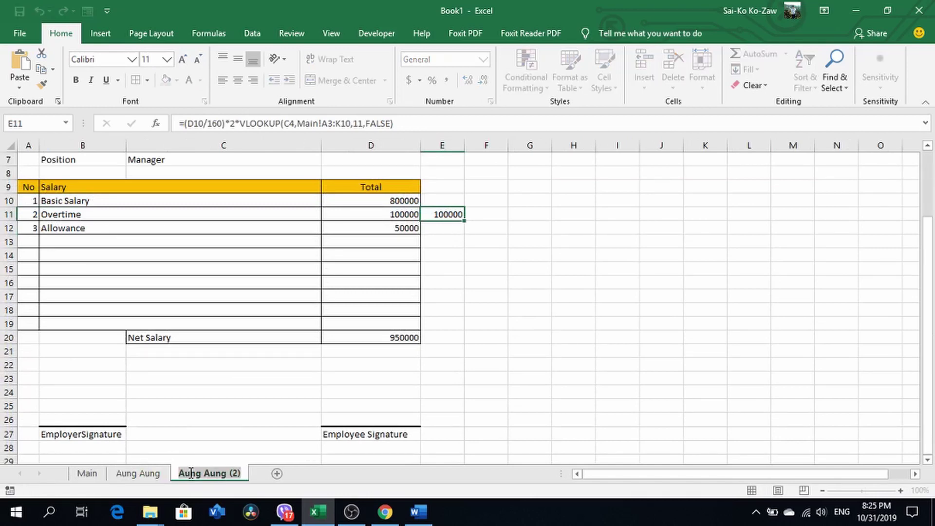
{"action": "type", "text": "Thi"}
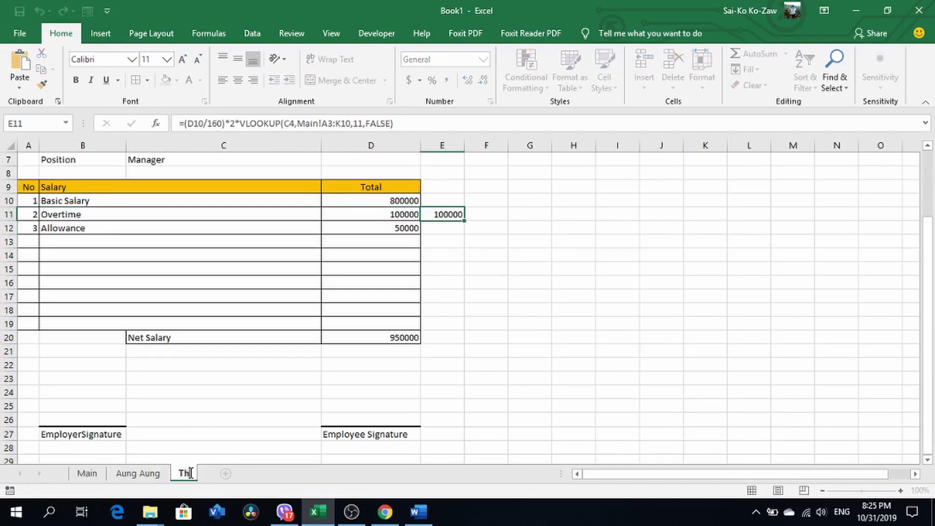
{"action": "type", "text": "ri"}
{"action": "left_click", "coordinate": [445, 321]}
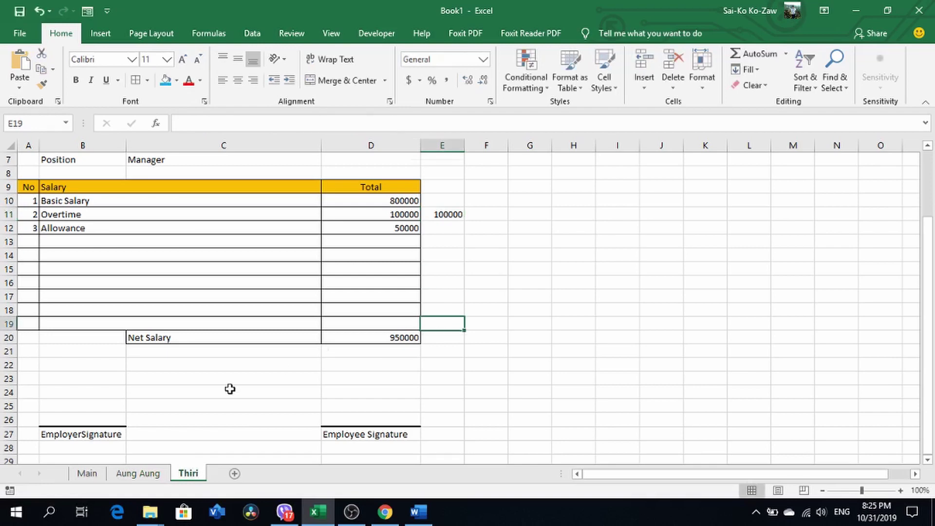
- Set the Thiri slip's employee ID in C4 to 1002 and review the results
{"action": "scroll", "coordinate": [229, 388], "scroll_direction": "up", "scroll_amount": 2}
{"action": "left_click", "coordinate": [167, 237]}
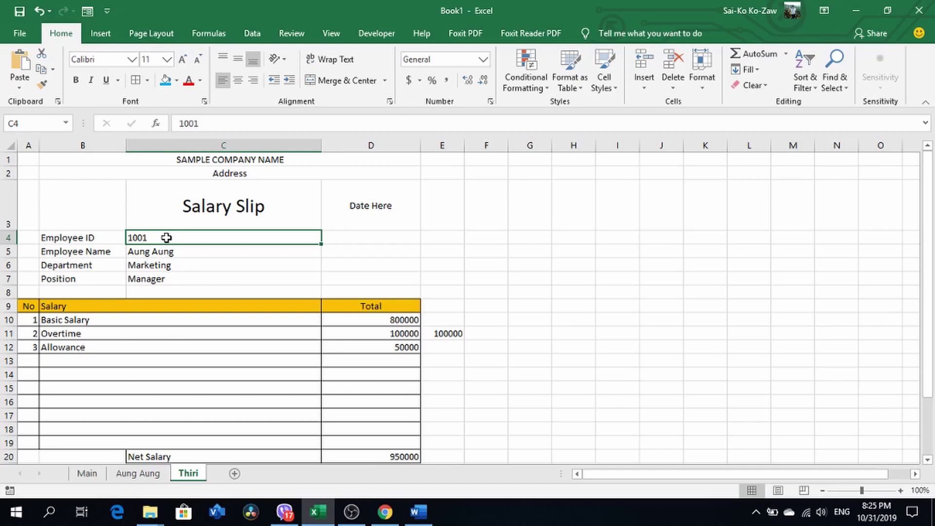
{"action": "type", "text": "10"}
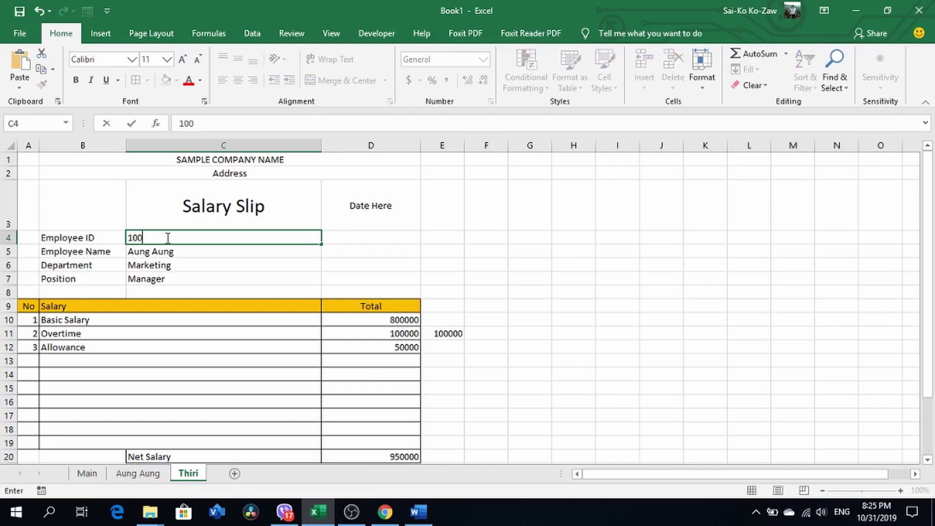
{"action": "type", "text": "2"}
{"action": "key", "text": "Return"}
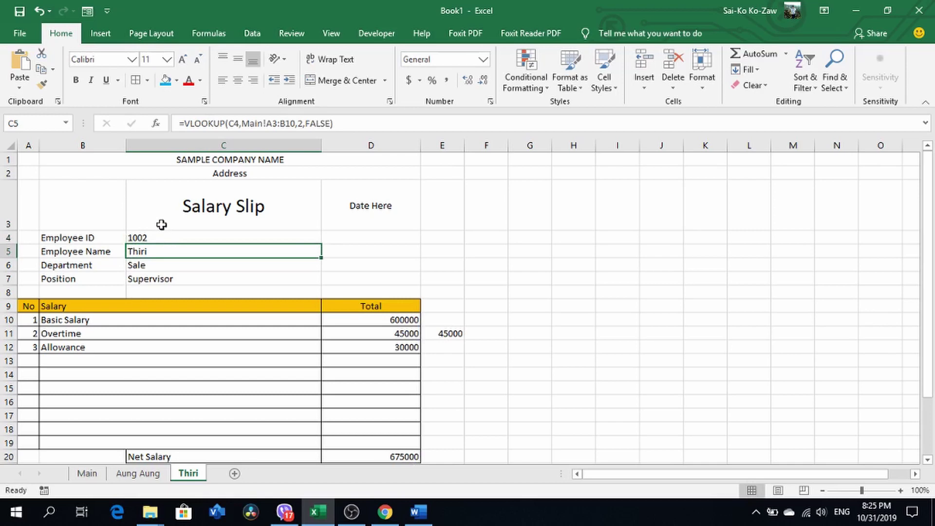
{"action": "left_click", "coordinate": [162, 225]}
{"action": "left_click", "coordinate": [157, 239]}
{"action": "scroll", "coordinate": [258, 337], "scroll_direction": "down", "scroll_amount": 1}
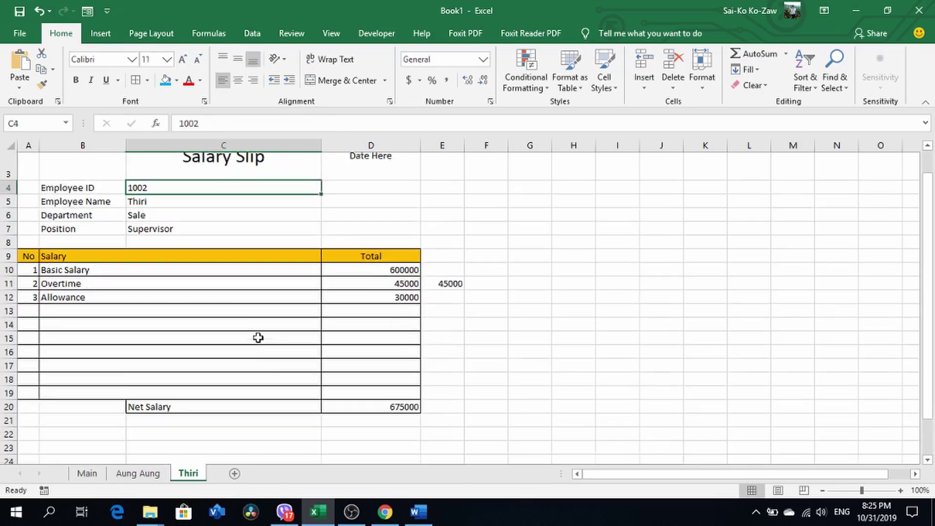
{"action": "scroll", "coordinate": [259, 337], "scroll_direction": "down", "scroll_amount": 1}
{"action": "scroll", "coordinate": [203, 307], "scroll_direction": "up", "scroll_amount": 2}
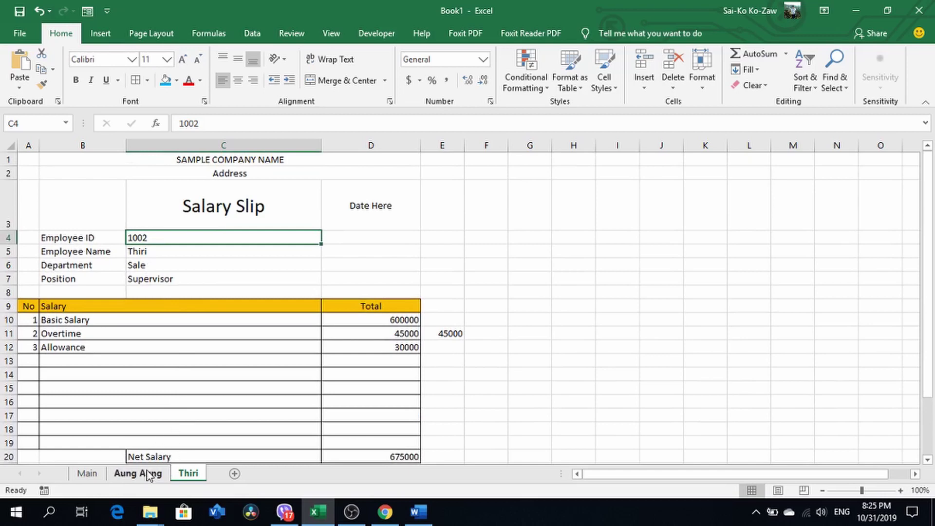
{"action": "left_click", "coordinate": [147, 473]}
{"action": "left_click", "coordinate": [199, 472]}
{"action": "left_click", "coordinate": [87, 474]}
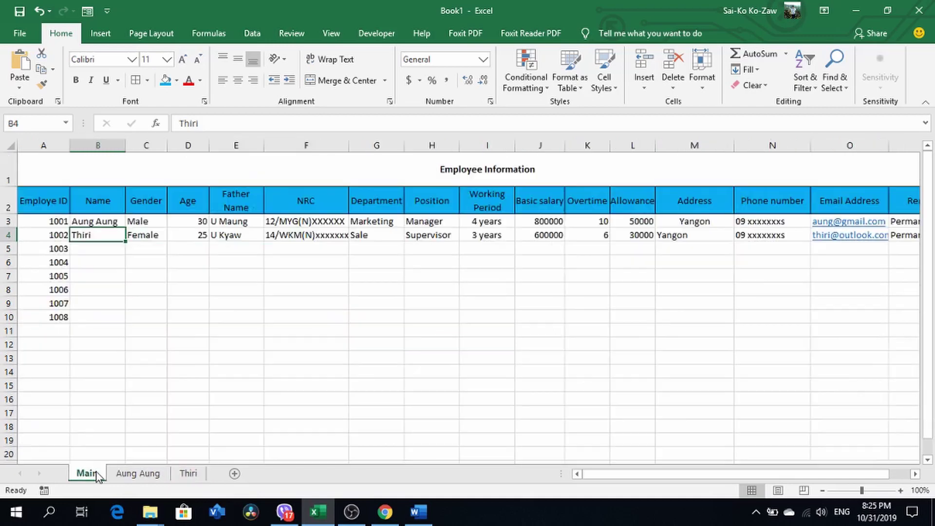
{"action": "left_click", "coordinate": [58, 162]}
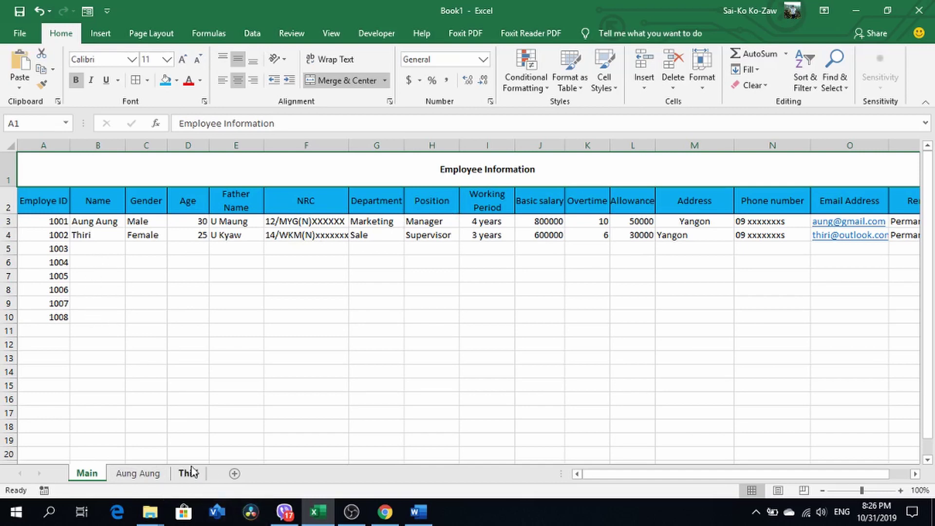
{"action": "left_click", "coordinate": [143, 473]}
{"action": "left_click", "coordinate": [95, 473]}
{"action": "left_click", "coordinate": [190, 473]}
{"action": "left_click", "coordinate": [136, 474]}
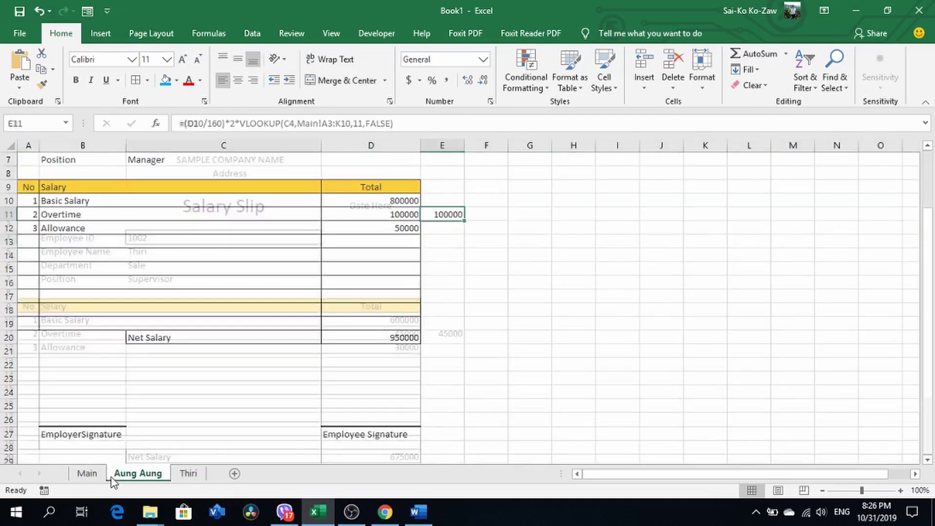
{"action": "left_click", "coordinate": [87, 473]}
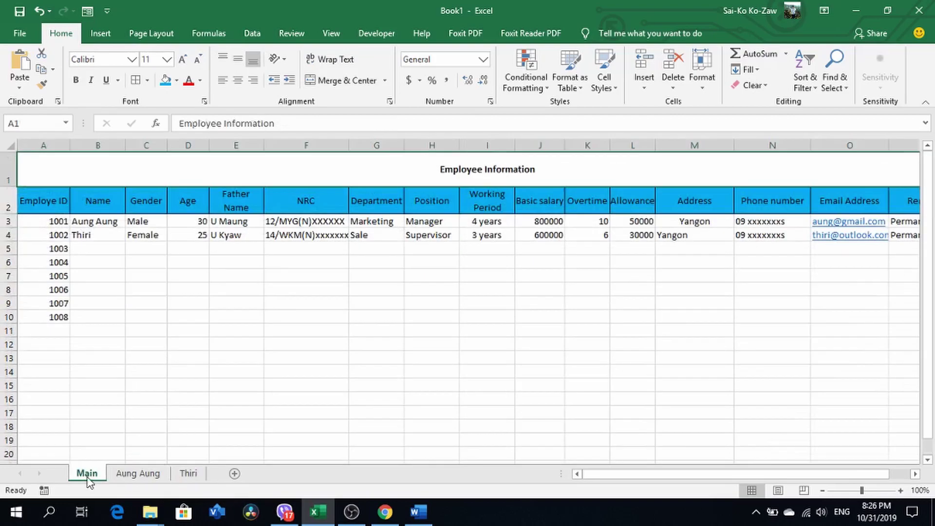
{"action": "left_click", "coordinate": [592, 220]}
{"action": "left_click", "coordinate": [597, 238]}
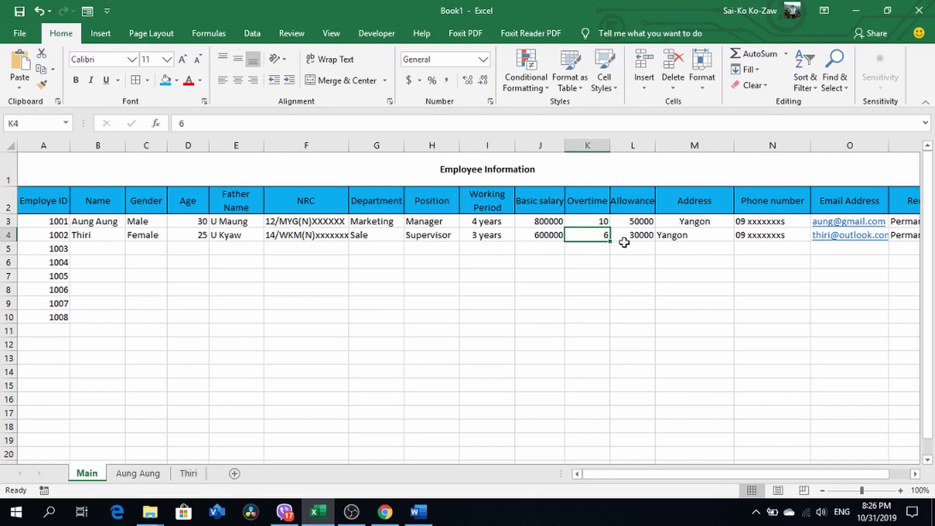
{"action": "left_click", "coordinate": [473, 222]}
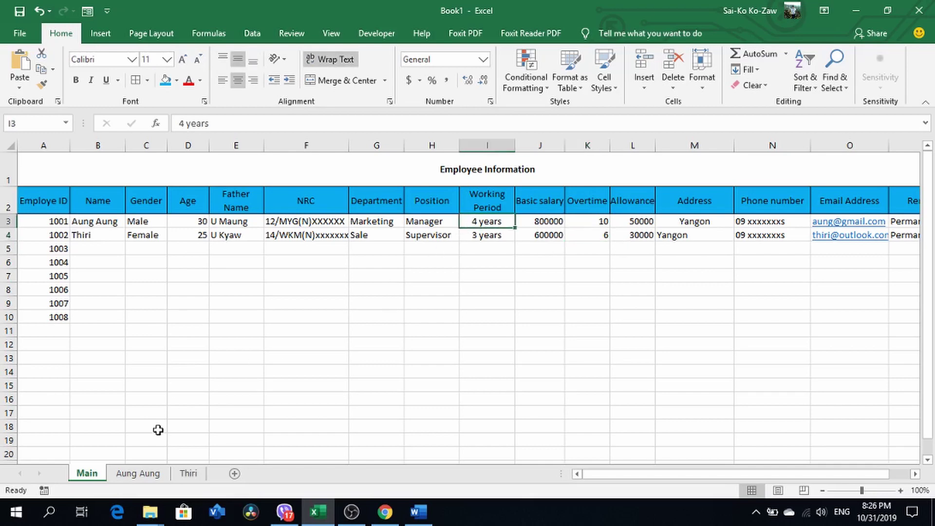
{"action": "left_click", "coordinate": [173, 475]}
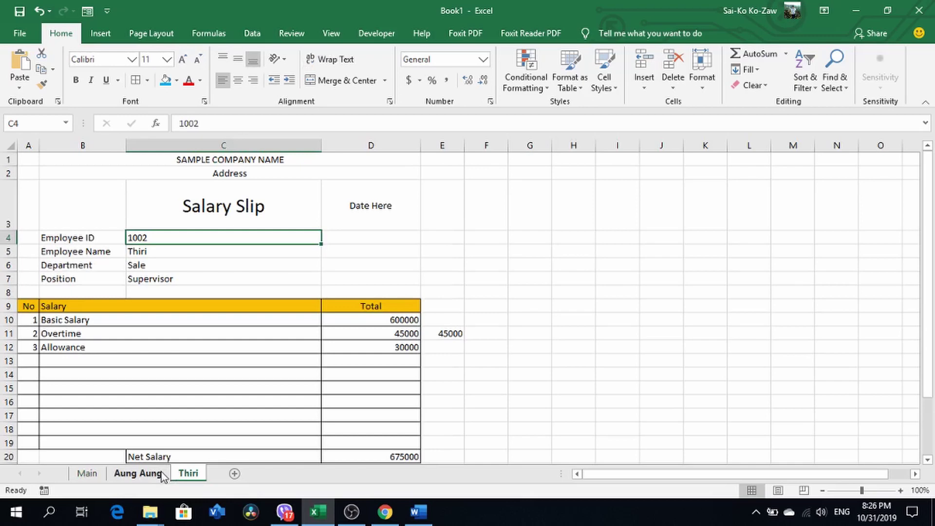
{"action": "left_click", "coordinate": [163, 475]}
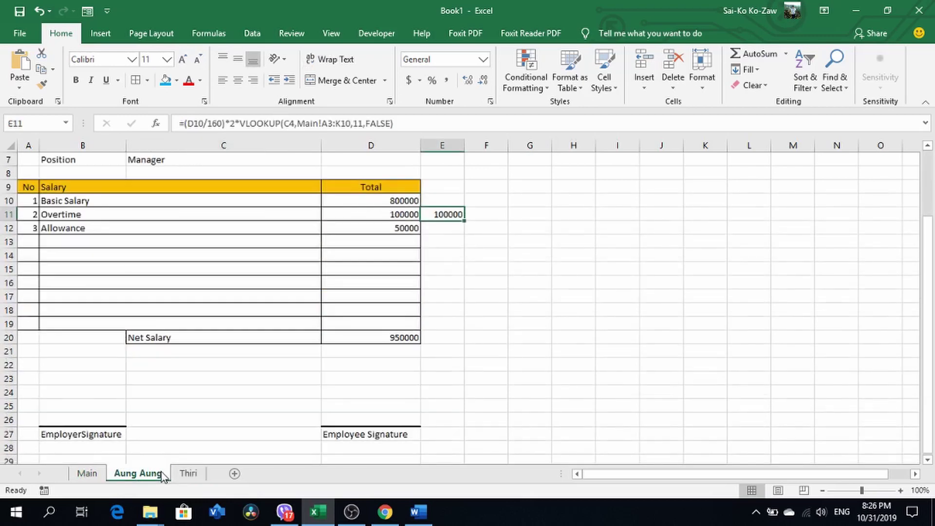
{"action": "left_click", "coordinate": [187, 475]}
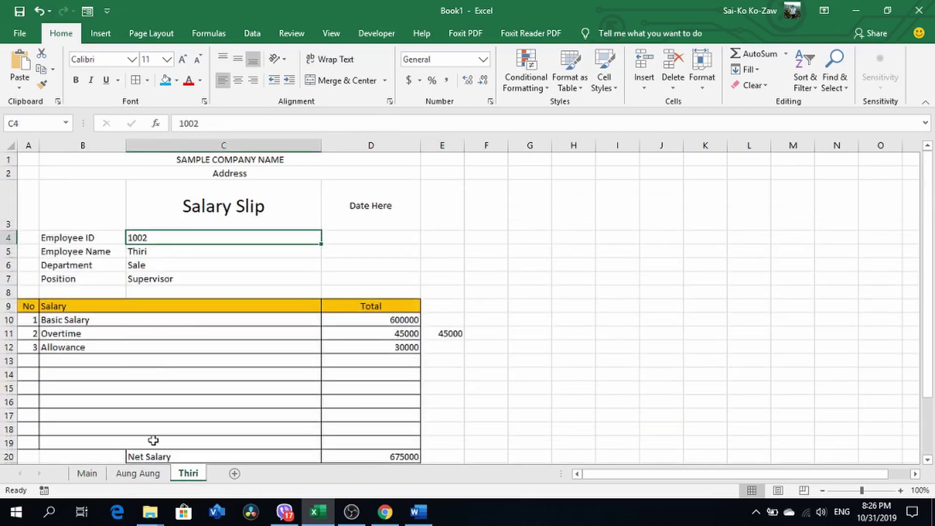
{"action": "left_click", "coordinate": [141, 474]}
{"action": "scroll", "coordinate": [190, 255], "scroll_direction": "up", "scroll_amount": 2}
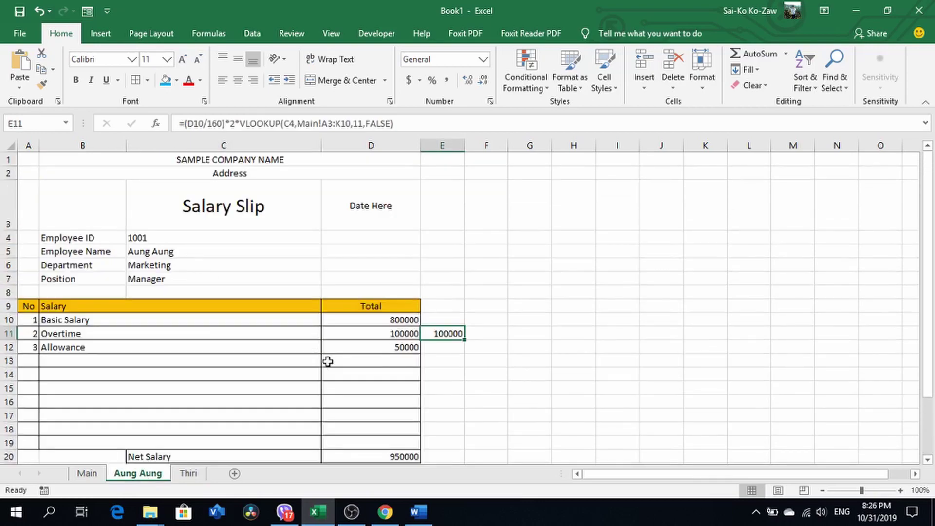
{"action": "scroll", "coordinate": [388, 422], "scroll_direction": "down", "scroll_amount": 1}
{"action": "scroll", "coordinate": [383, 394], "scroll_direction": "down", "scroll_amount": 1}
{"action": "left_click", "coordinate": [380, 338]}
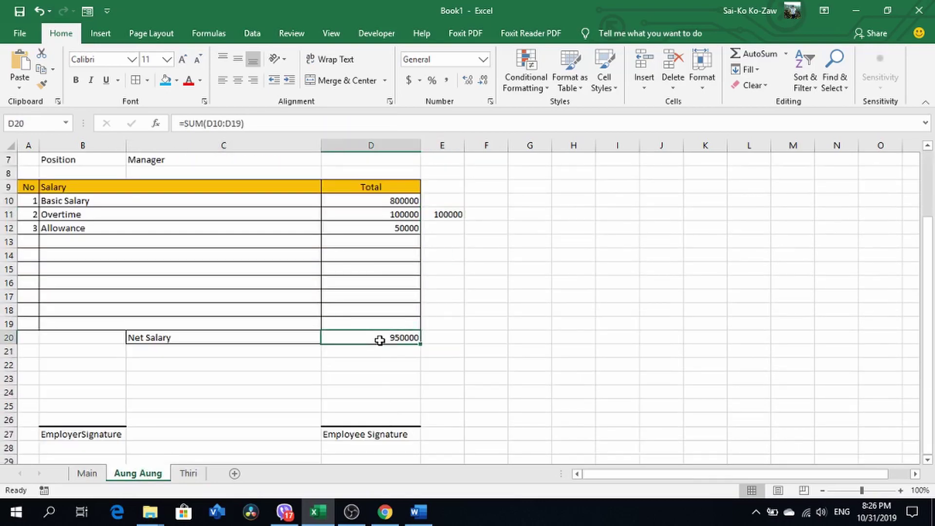
{"action": "left_click", "coordinate": [203, 473]}
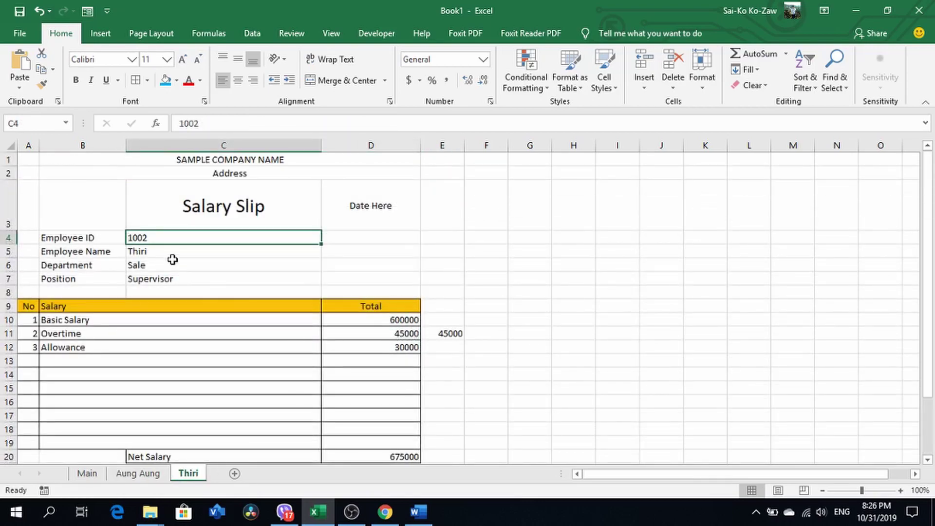
{"action": "scroll", "coordinate": [353, 362], "scroll_direction": "down", "scroll_amount": 1}
{"action": "scroll", "coordinate": [387, 363], "scroll_direction": "down", "scroll_amount": 1}
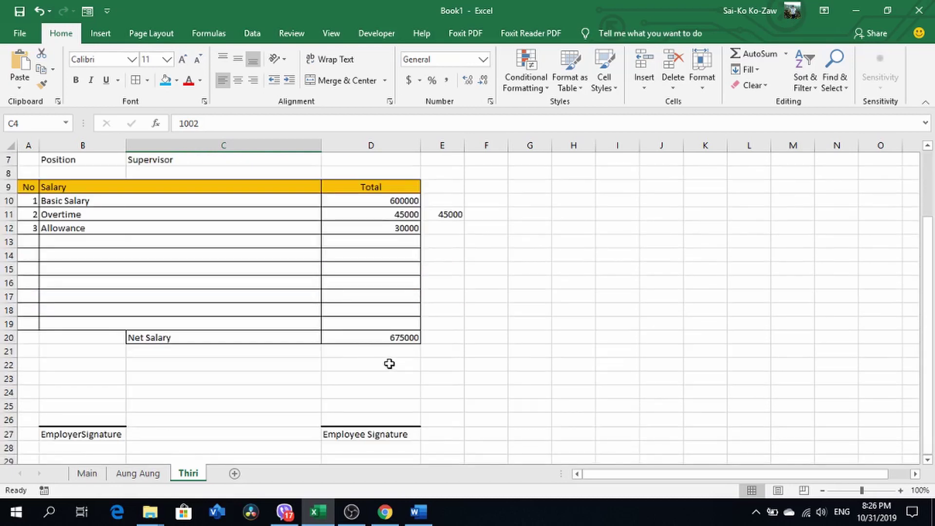
{"action": "left_click", "coordinate": [385, 339]}
{"action": "left_click", "coordinate": [447, 213]}
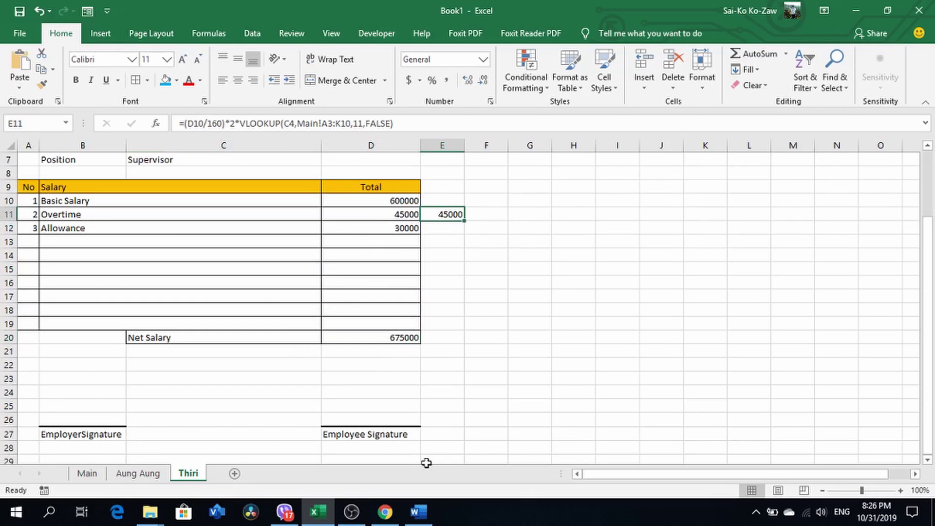
{"action": "left_click", "coordinate": [437, 349]}
{"action": "scroll", "coordinate": [185, 298], "scroll_direction": "up", "scroll_amount": 1}
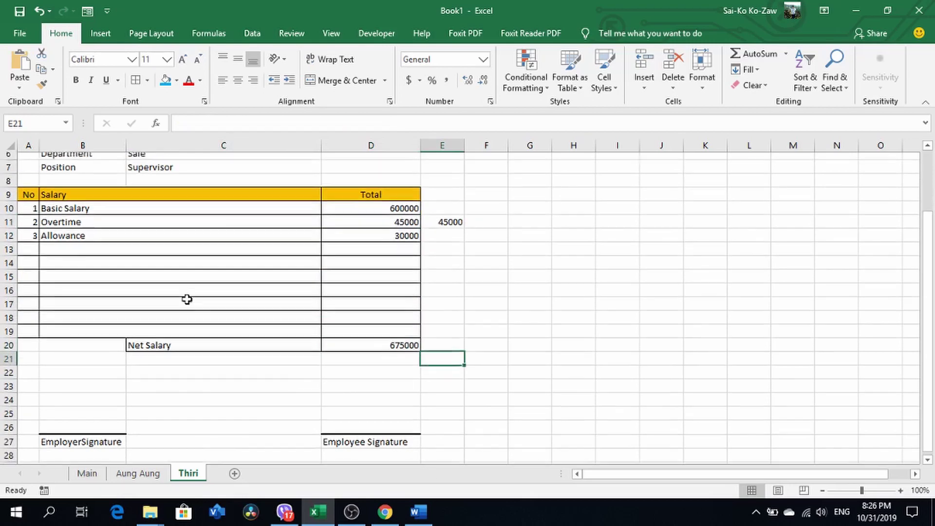
{"action": "scroll", "coordinate": [187, 300], "scroll_direction": "up", "scroll_amount": 1}
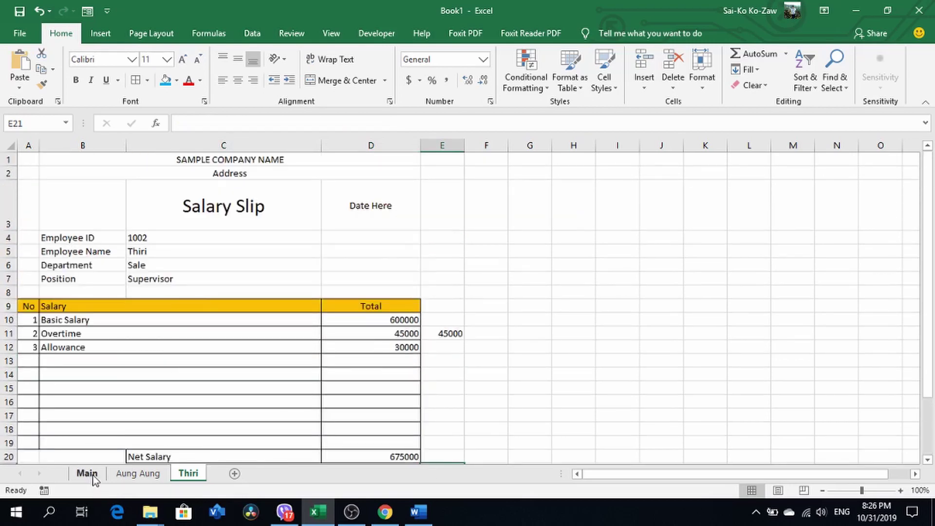